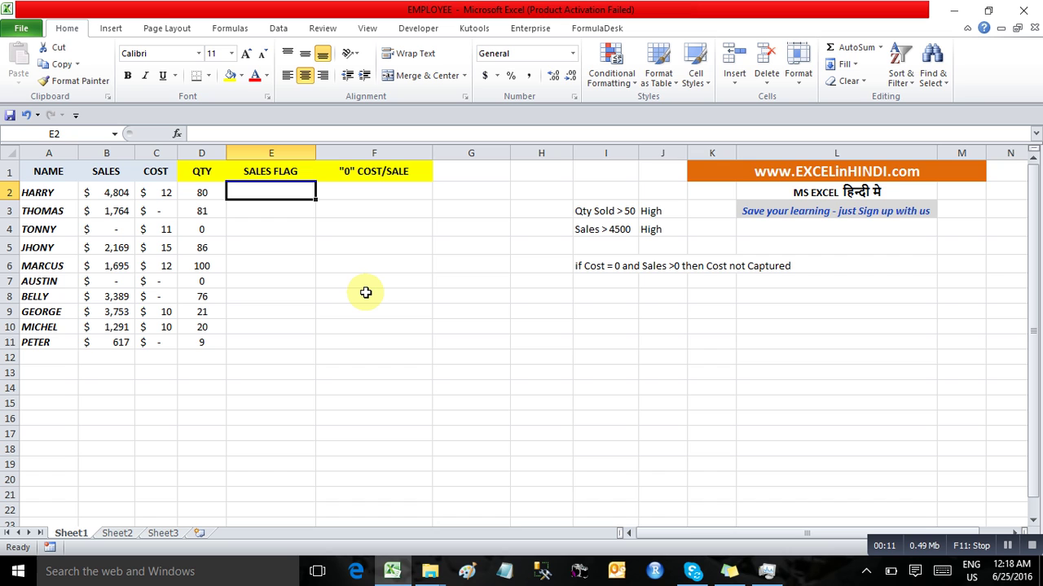
pyautogui.click(295, 281)
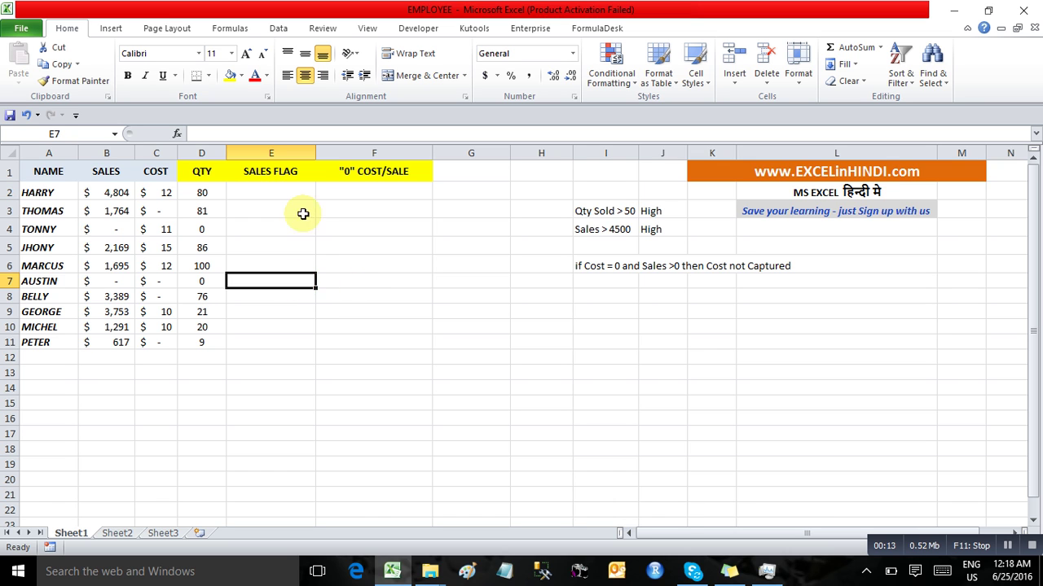
pyautogui.click(255, 193)
pyautogui.write('=')
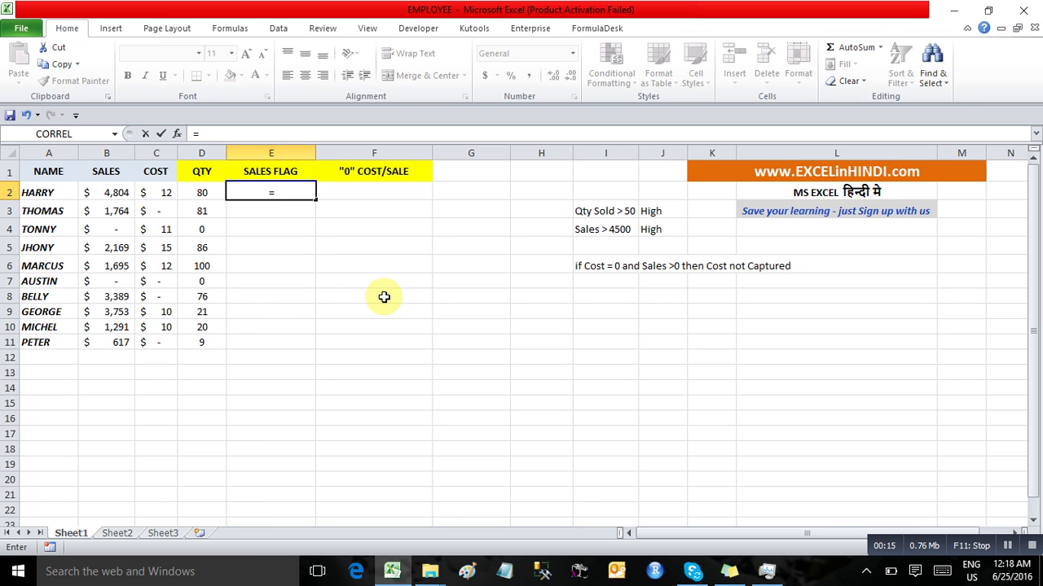
pyautogui.write('if')
pyautogui.press('Tab')
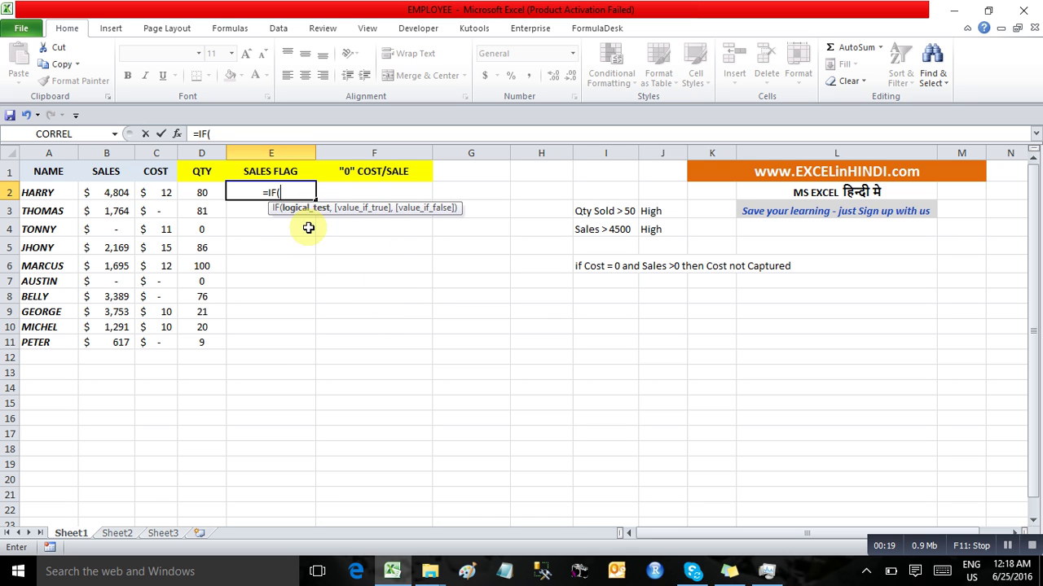
pyautogui.press('Escape')
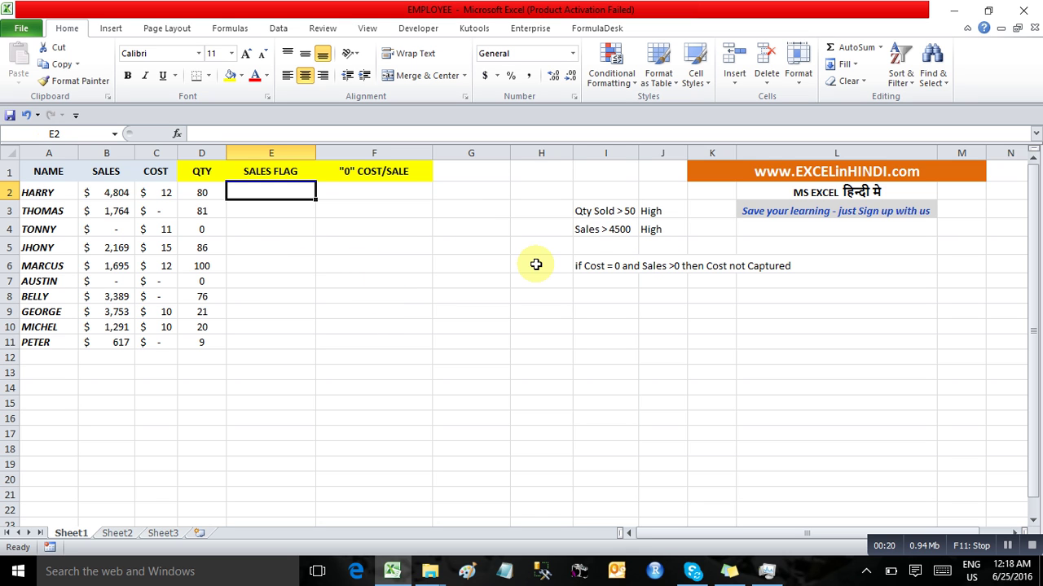
# Examine the sales, cost and quantity data, the empty flag columns and the rules noted in I3:J4 and I6.
pyautogui.moveTo(110, 194); pyautogui.dragTo(182, 330)
pyautogui.click(394, 263)
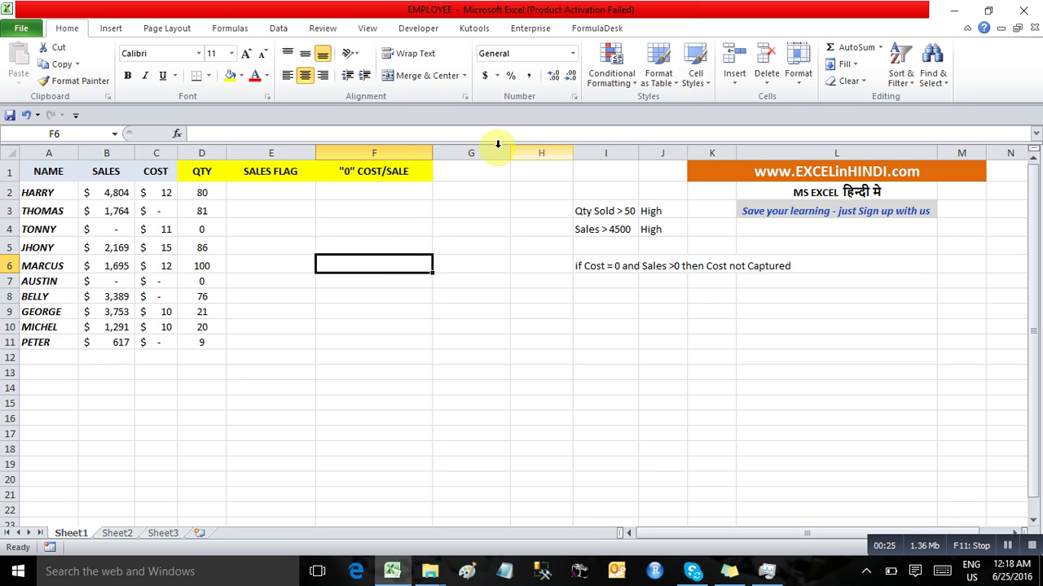
pyautogui.moveTo(60, 170); pyautogui.dragTo(216, 277)
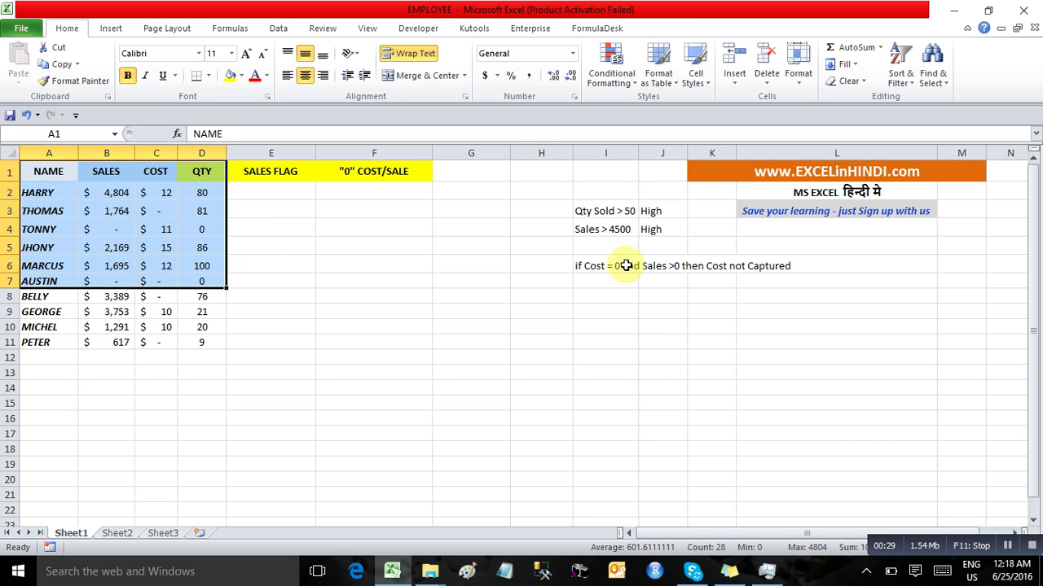
pyautogui.click(595, 213)
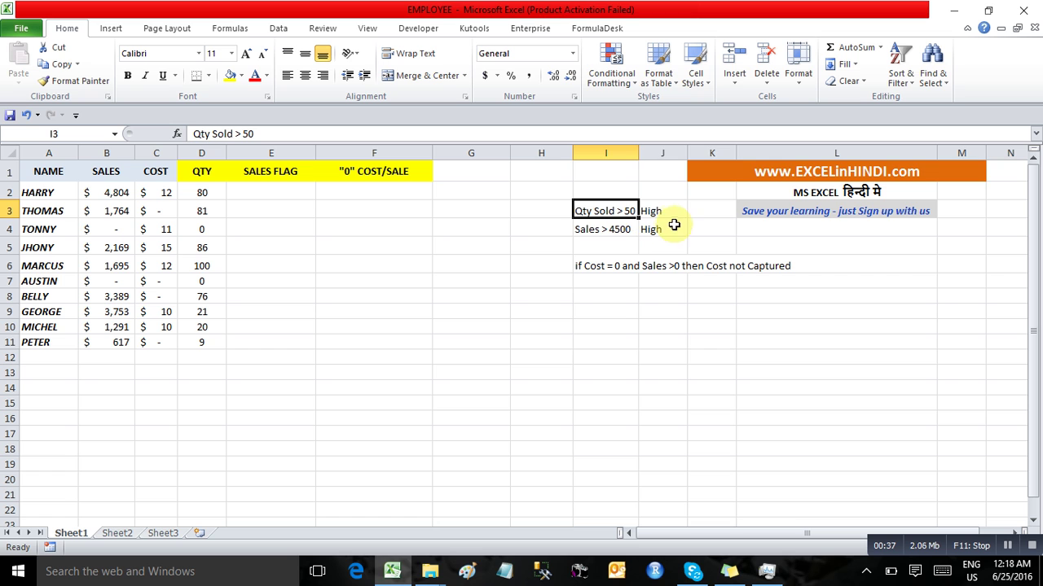
pyautogui.moveTo(669, 212); pyautogui.dragTo(669, 231)
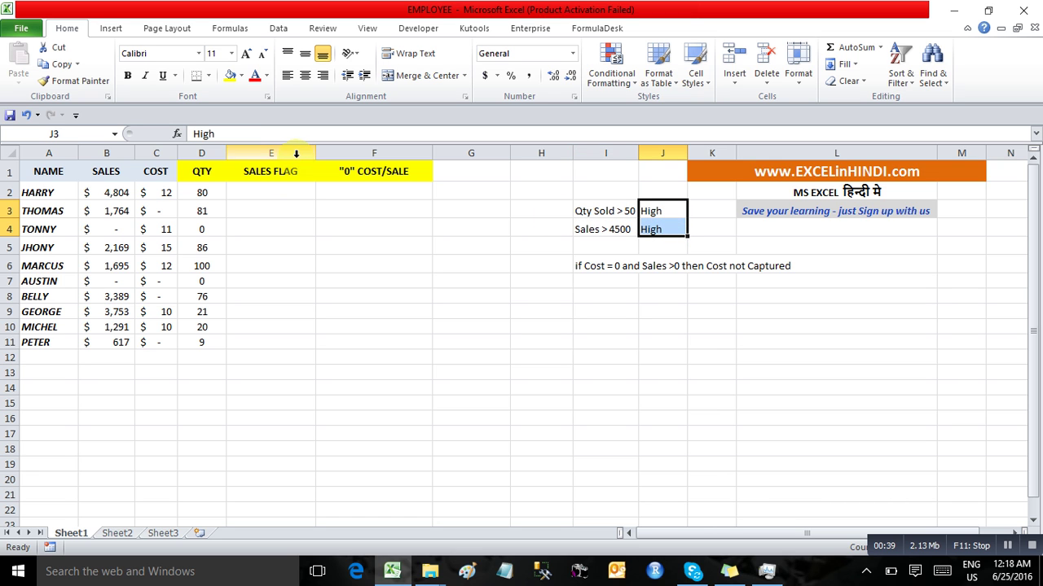
pyautogui.moveTo(255, 167); pyautogui.dragTo(255, 340)
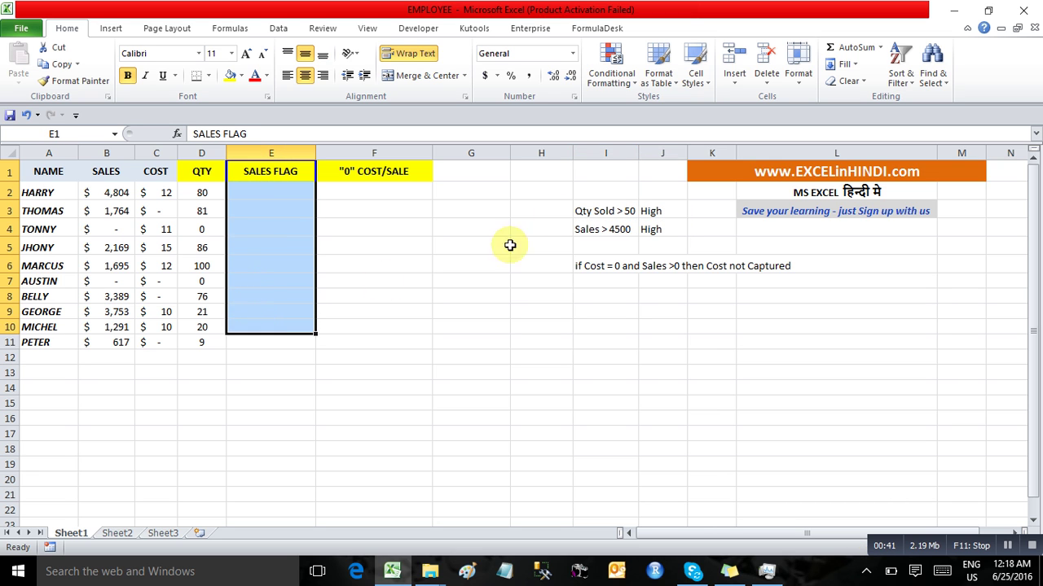
pyautogui.click(538, 243)
pyautogui.click(602, 268)
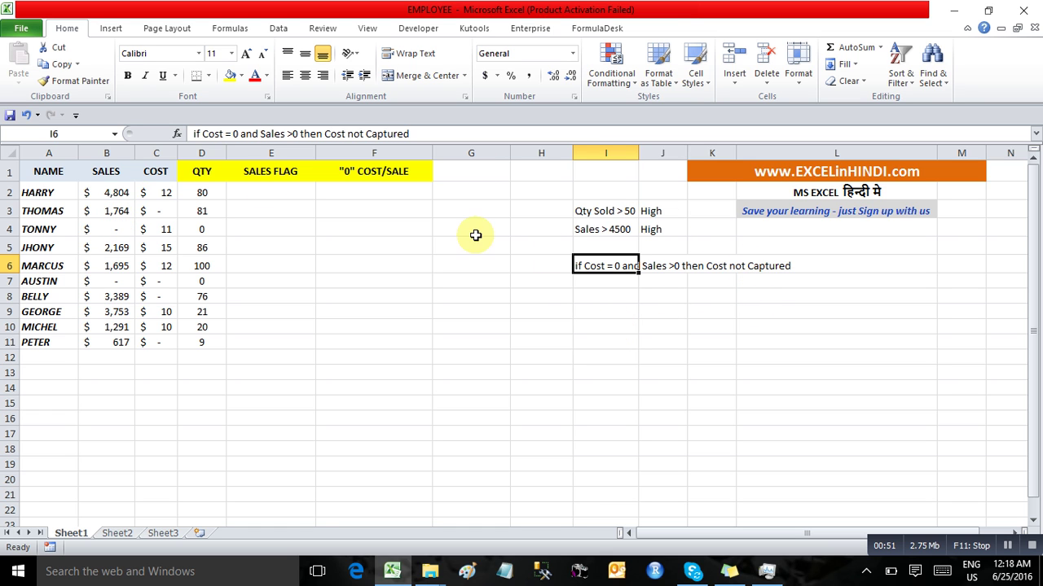
pyautogui.moveTo(393, 193); pyautogui.dragTo(367, 344)
# Begin an IF formula in E2 with an OR test whose first condition is D2>50.
pyautogui.click(263, 191)
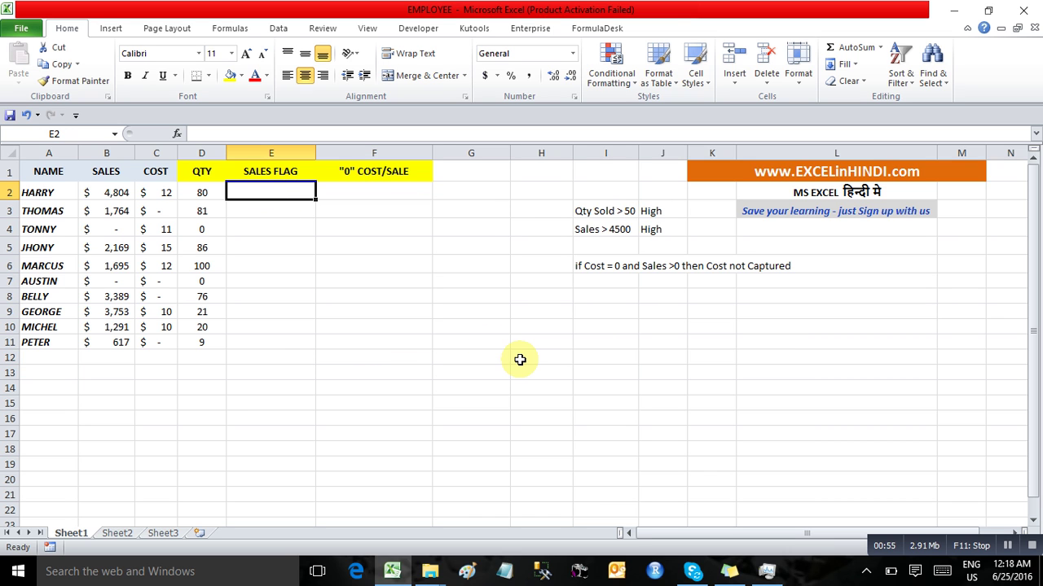
pyautogui.write('=if')
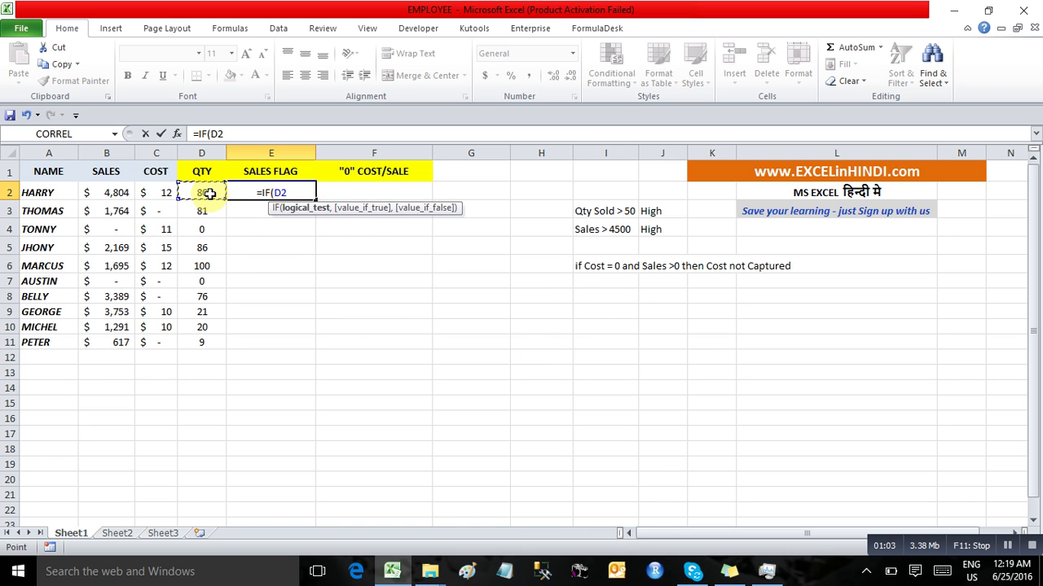
pyautogui.write('>50')
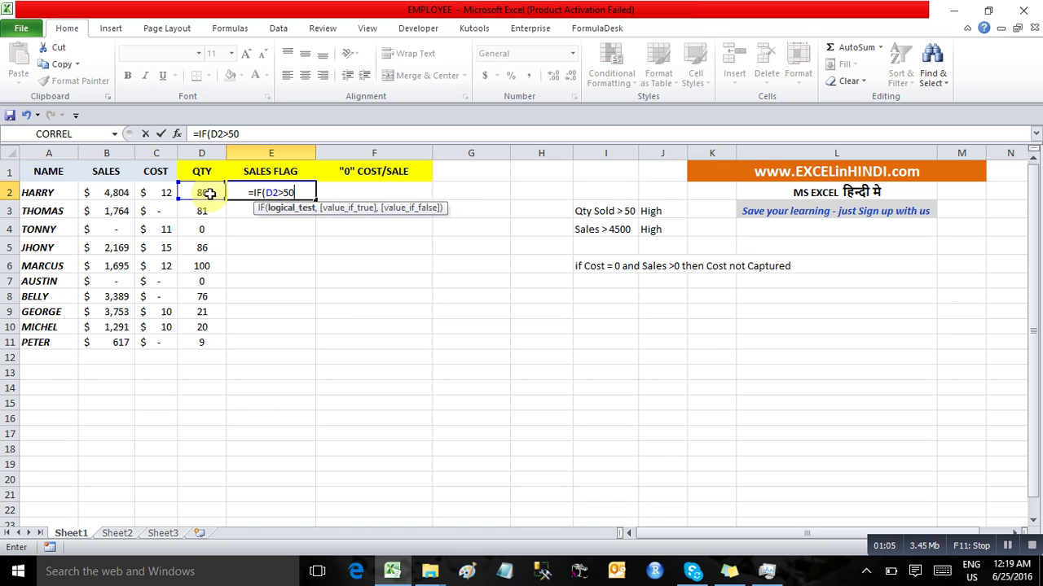
pyautogui.write(',')
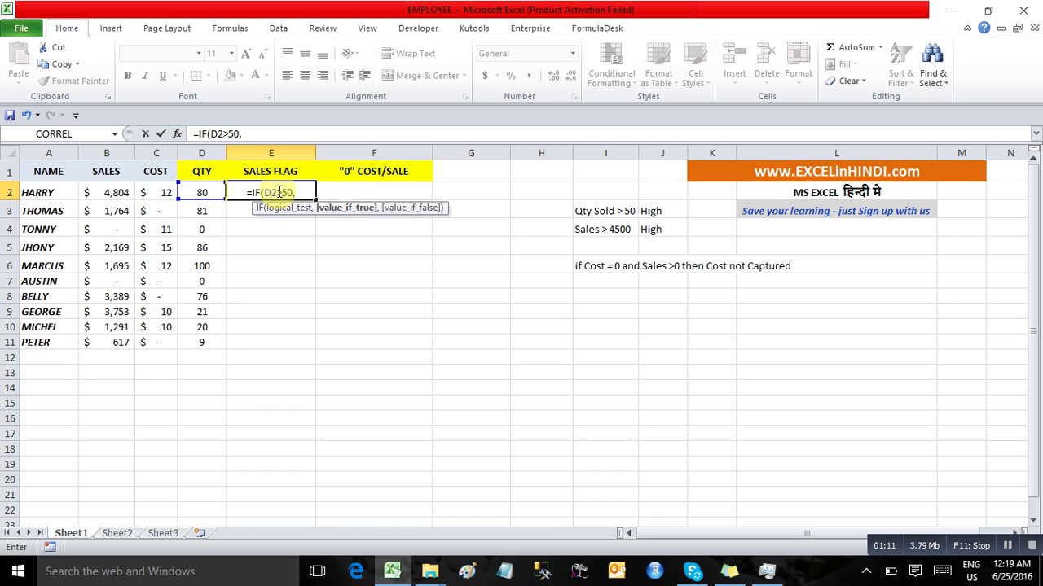
pyautogui.click(211, 133)
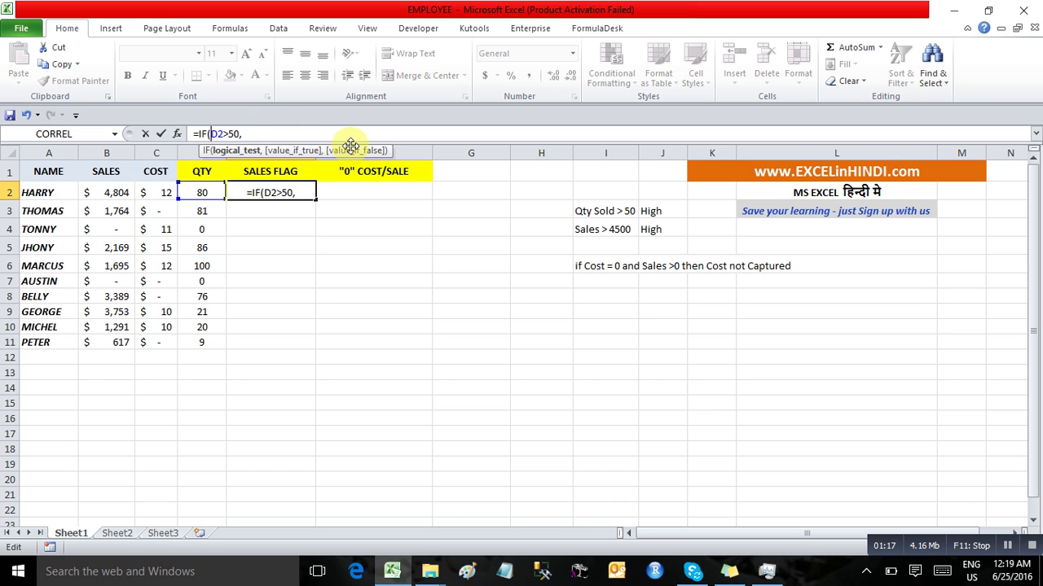
pyautogui.write('OR(')
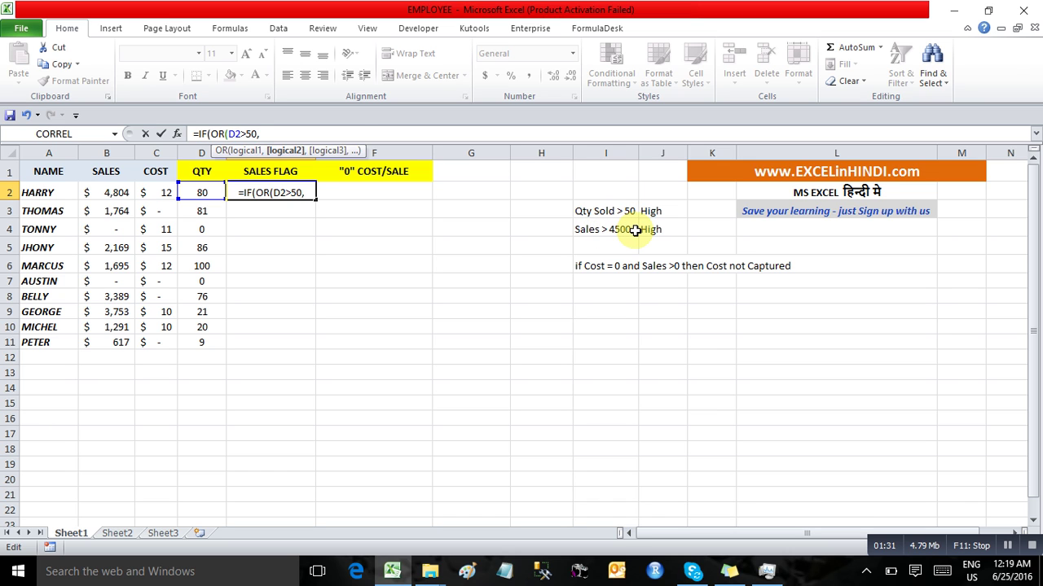
# Complete the E2 formula with the second OR condition B2>4500, returning "high" when true and empty text otherwise.
pyautogui.click(115, 194)
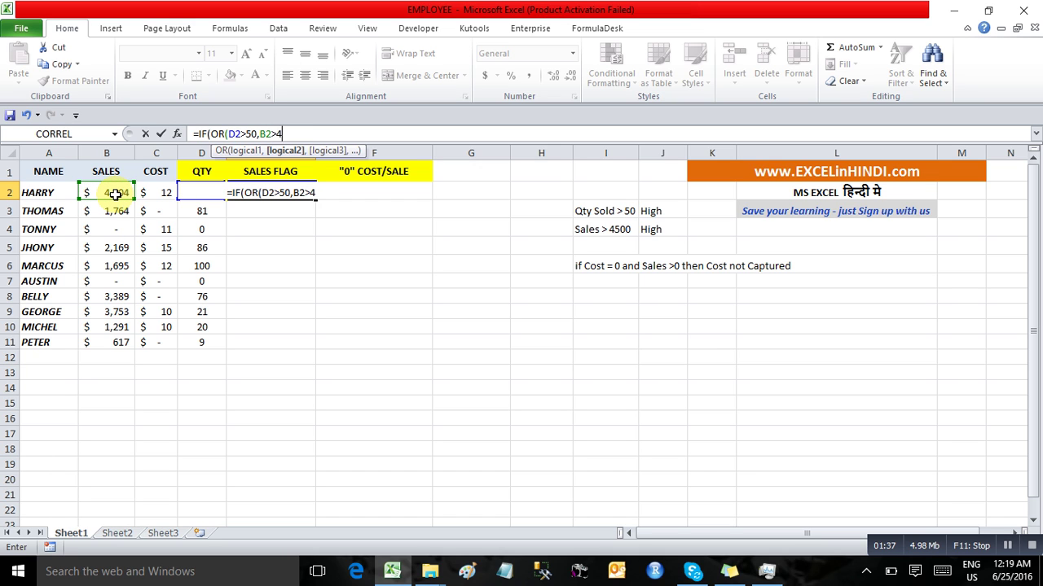
pyautogui.write('>4500),')
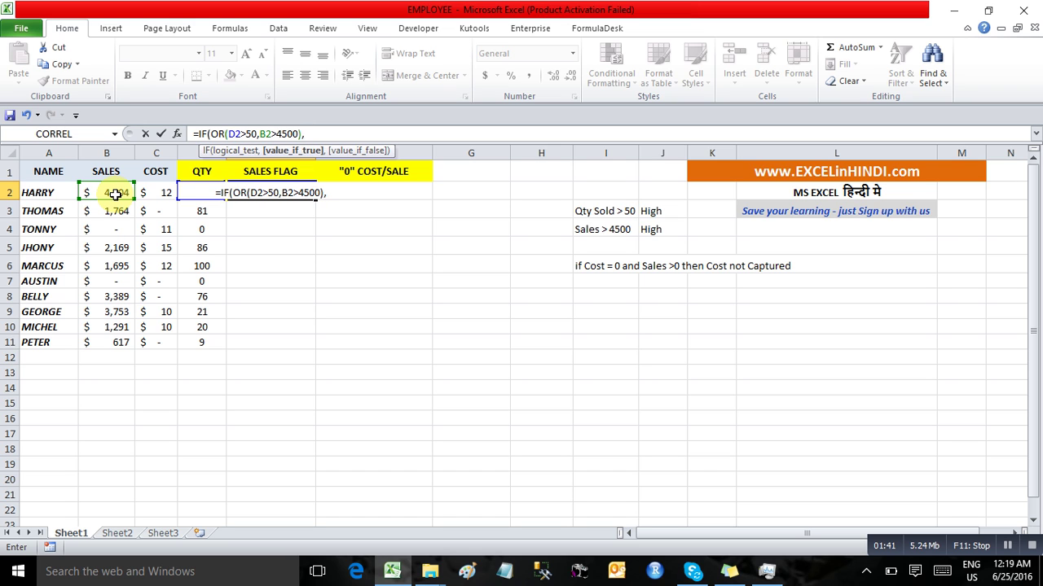
pyautogui.write('"high')
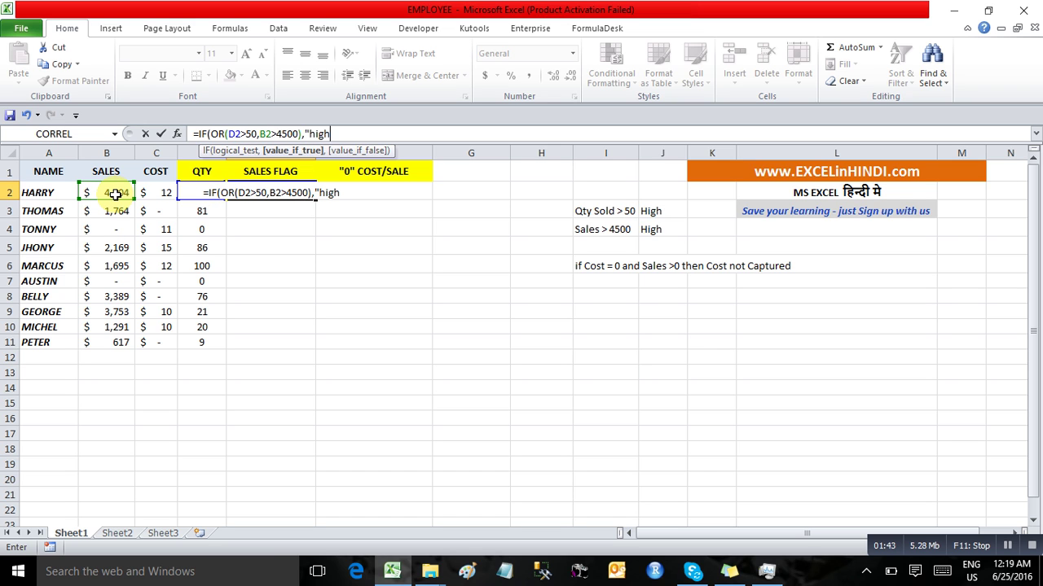
pyautogui.write('",')
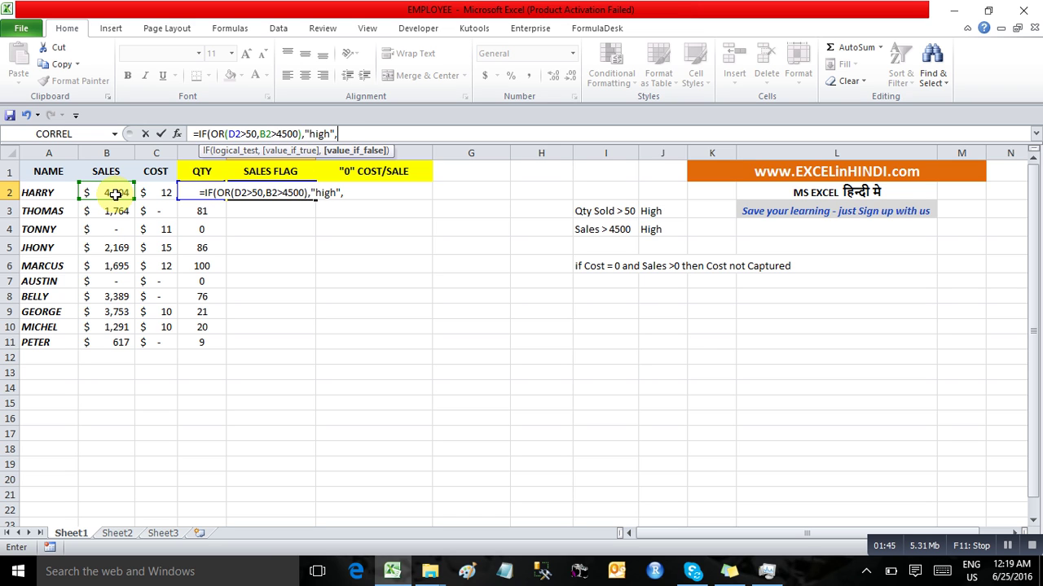
pyautogui.write('""')
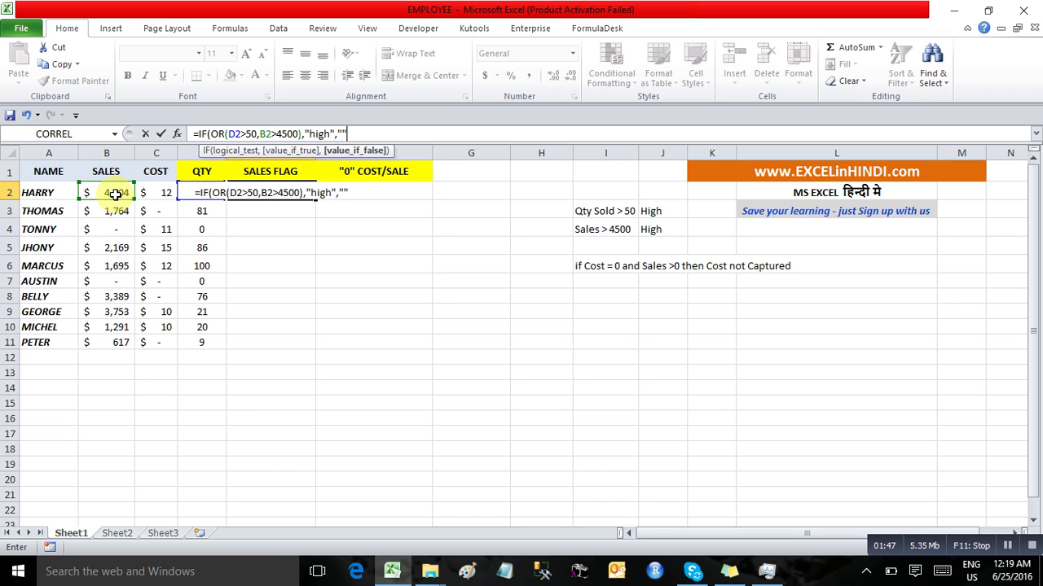
pyautogui.write(')')
pyautogui.press('Return')
# Fill the sales flag formula from E2 down to E11.
pyautogui.press('Left')
pyautogui.hotkey('ctrl', 'Down')
pyautogui.press('Right')
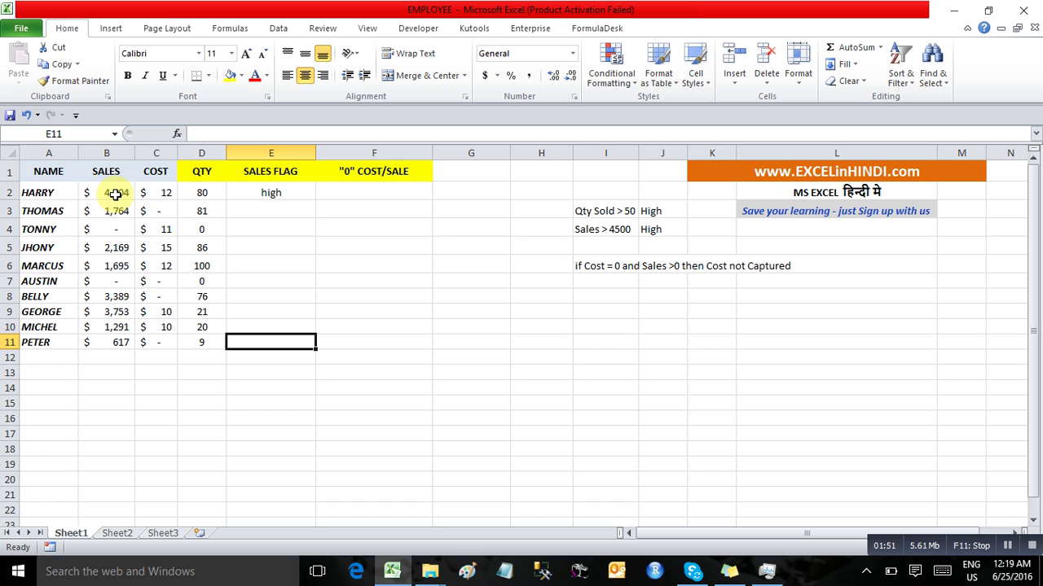
pyautogui.hotkey('ctrl', 'shift', 'Up')
pyautogui.hotkey('ctrl', 'd')
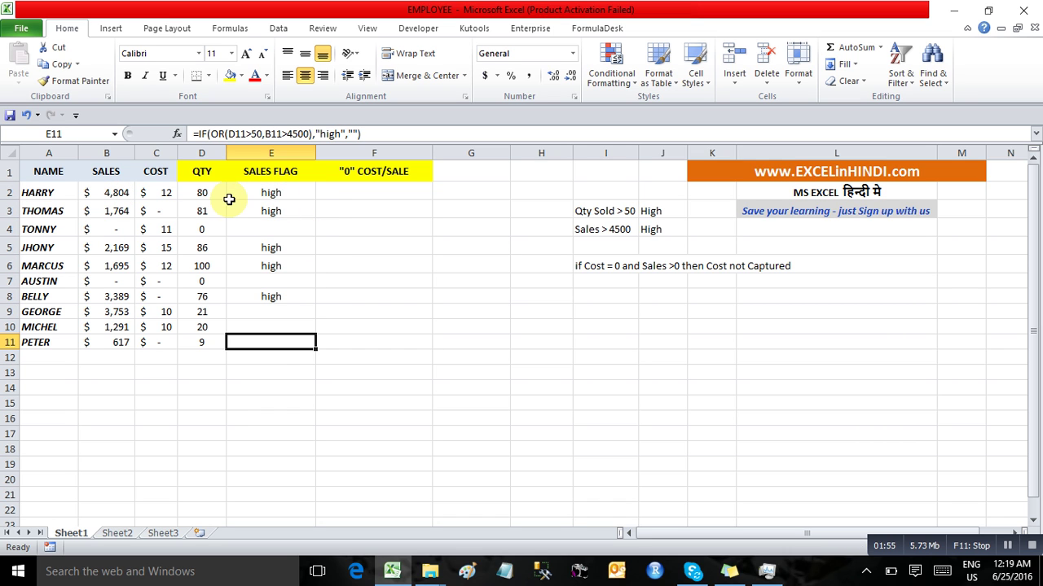
# Check the flags against sales and quantity, and set the quantity in D10 to 60 to test the formula.
pyautogui.click(106, 190)
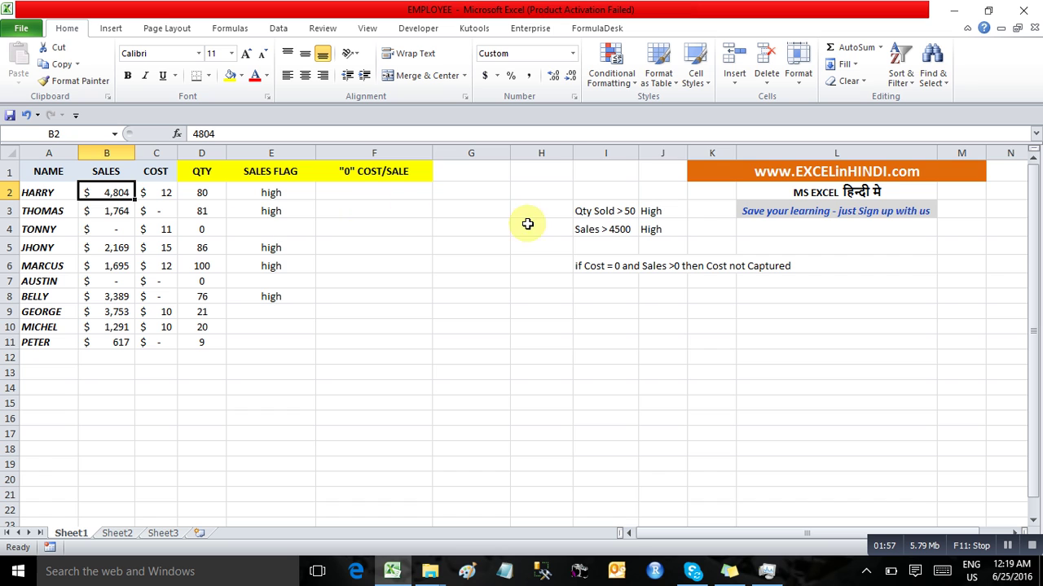
pyautogui.click(203, 195)
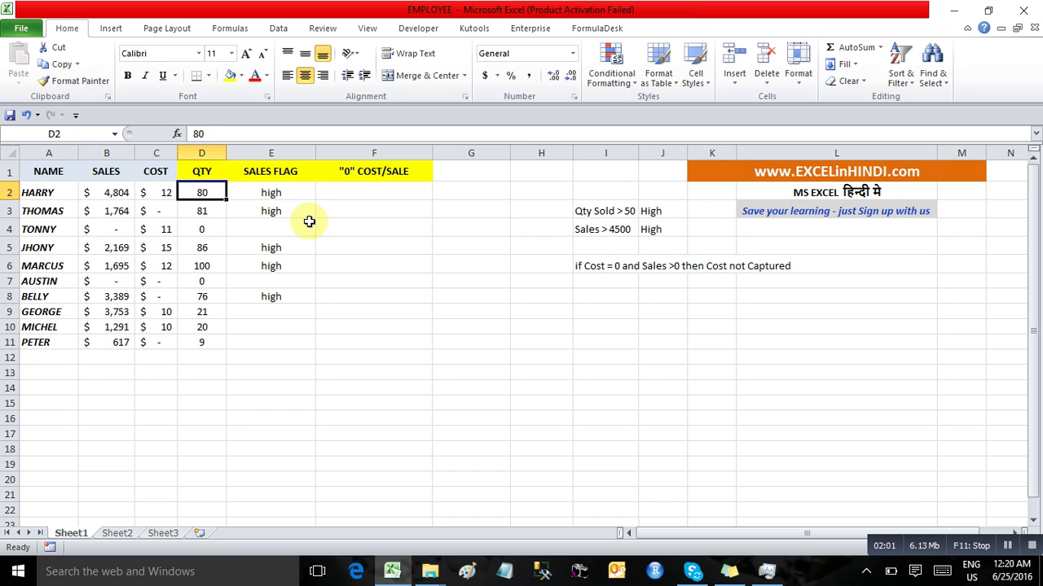
pyautogui.click(287, 245)
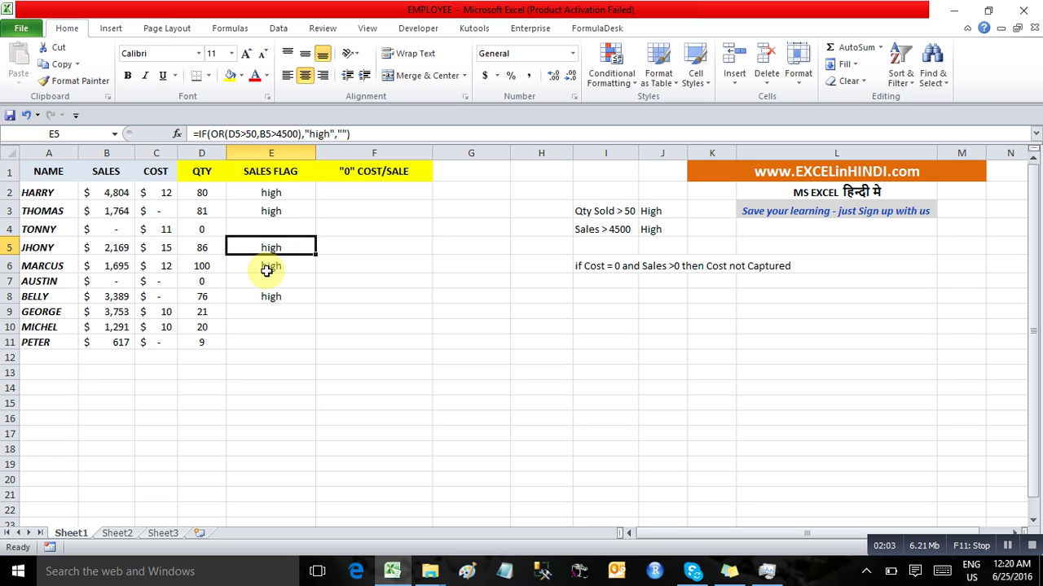
pyautogui.click(115, 297)
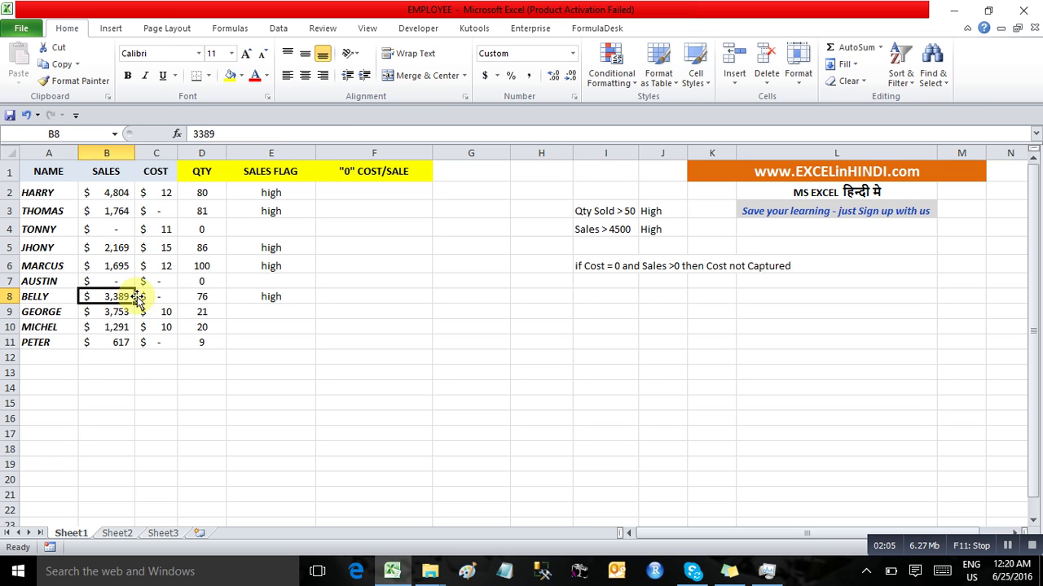
pyautogui.click(114, 327)
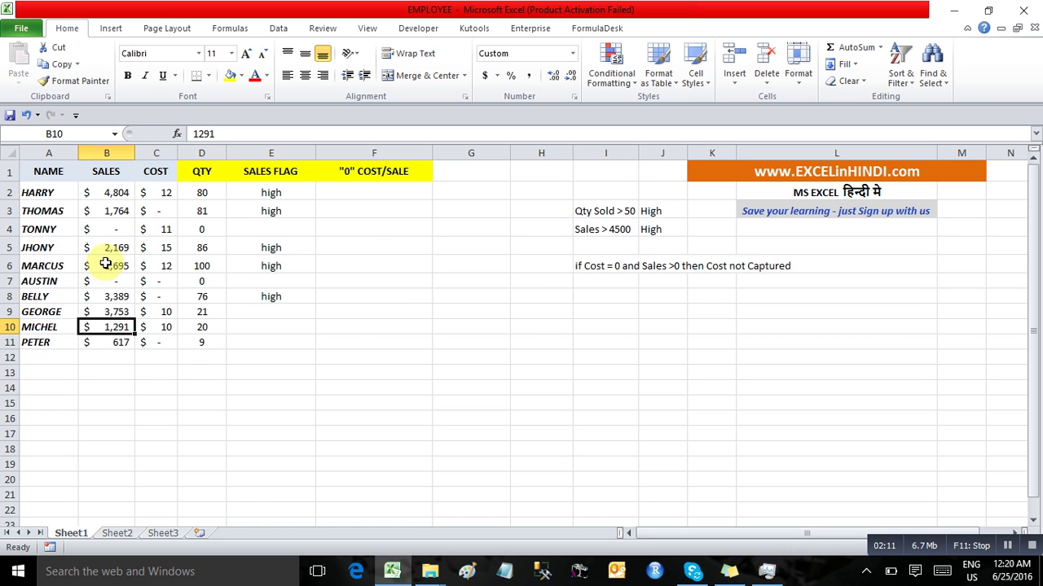
pyautogui.click(210, 324)
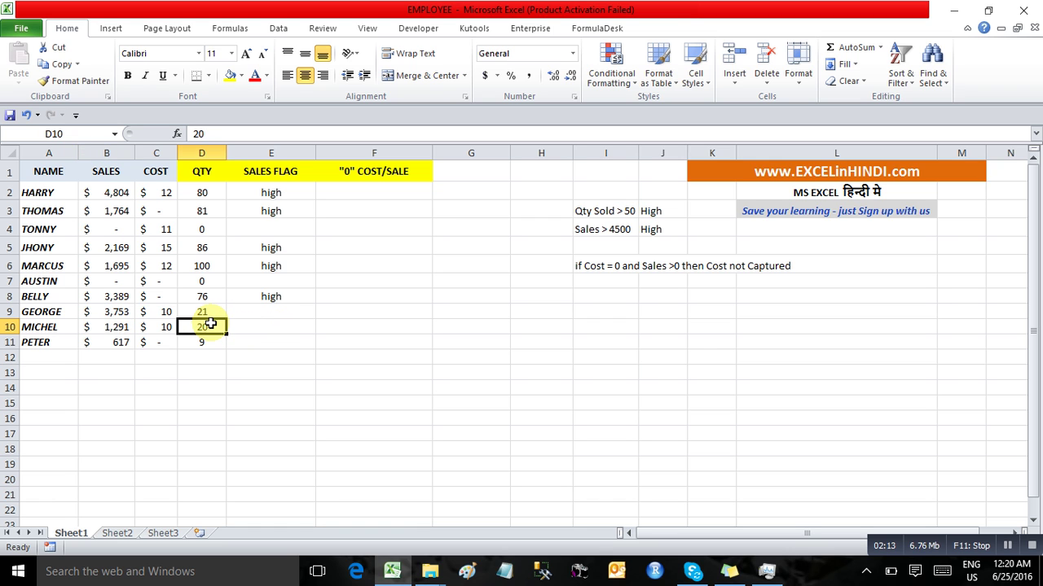
pyautogui.write('6')
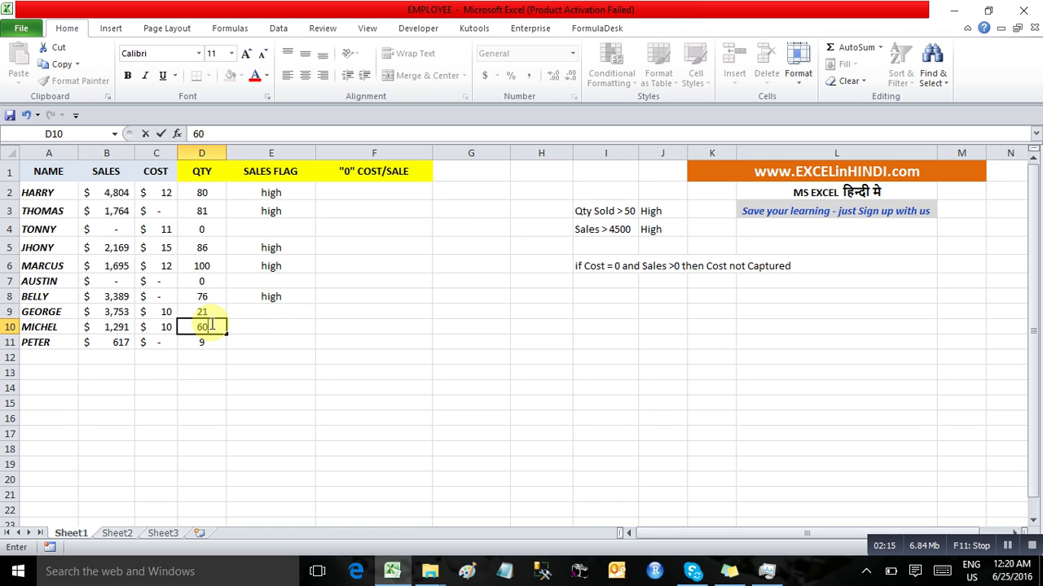
pyautogui.press('Return')
pyautogui.press('Up')
pyautogui.press('Right')
pyautogui.press('Left')
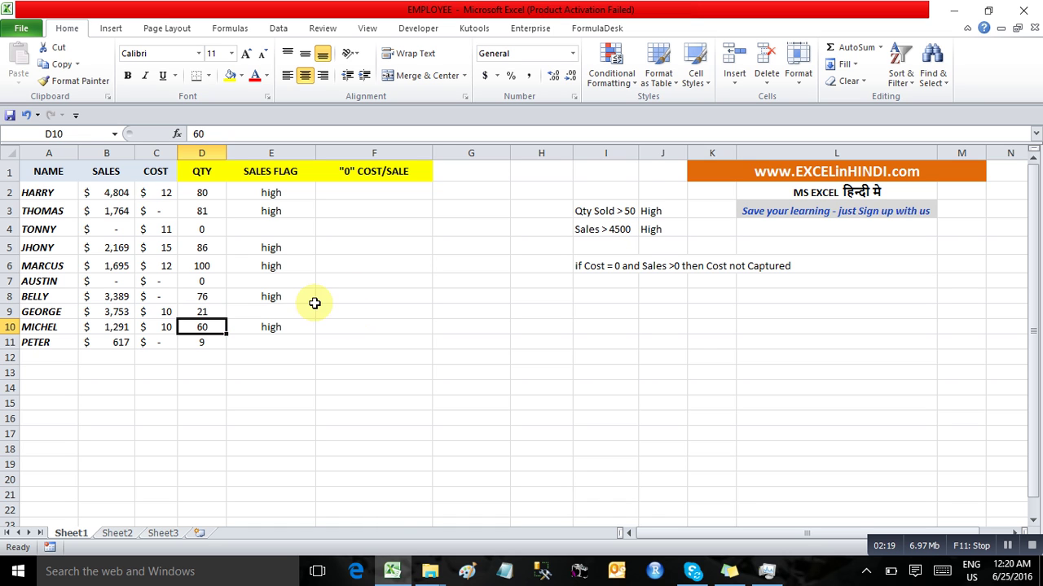
# Set the sales amount in B10 to 4511 to test the sales condition.
pyautogui.click(112, 326)
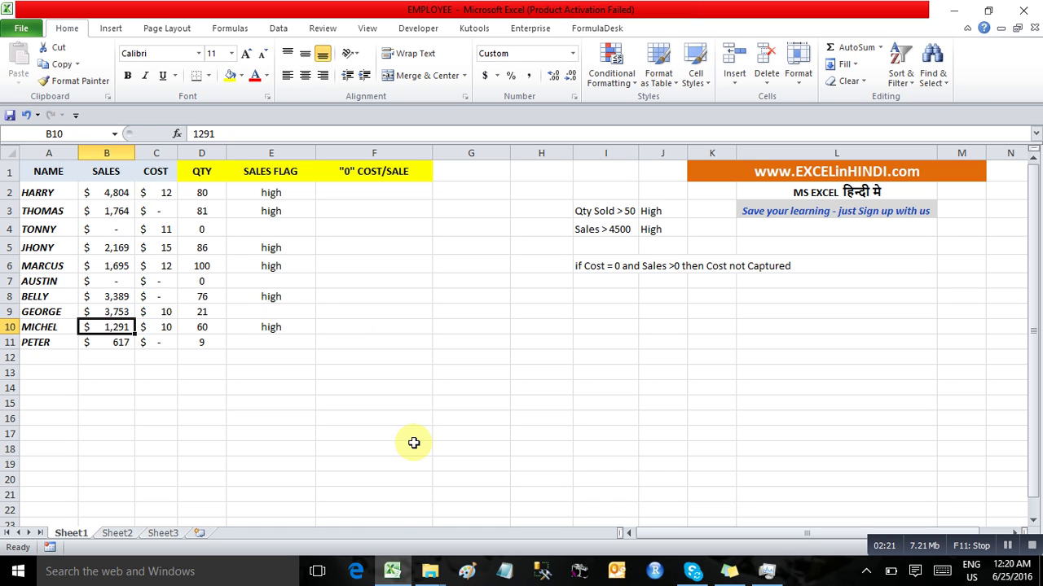
pyautogui.write('4,5')
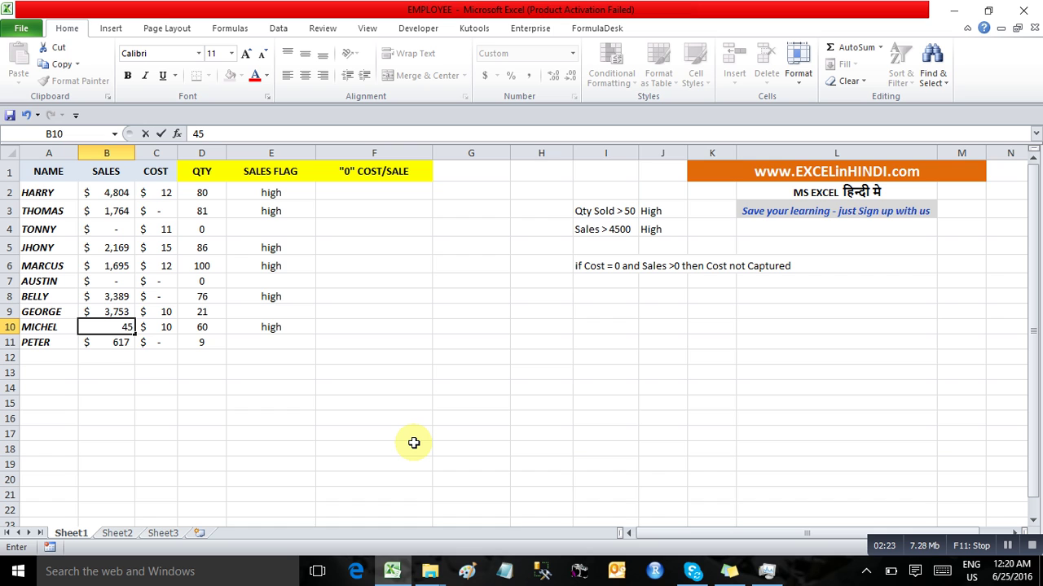
pyautogui.write('11')
pyautogui.press('Return')
# Set the quantity in D10 to 12 and check the sales flag formula in E10.
pyautogui.press('Up')
pyautogui.press('Right')
pyautogui.press('Right')
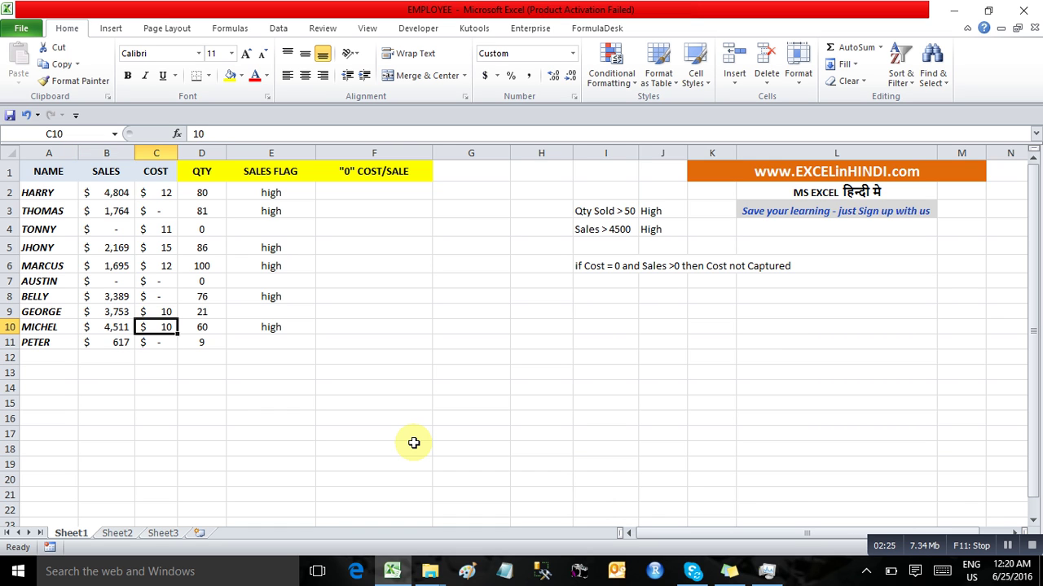
pyautogui.write('12')
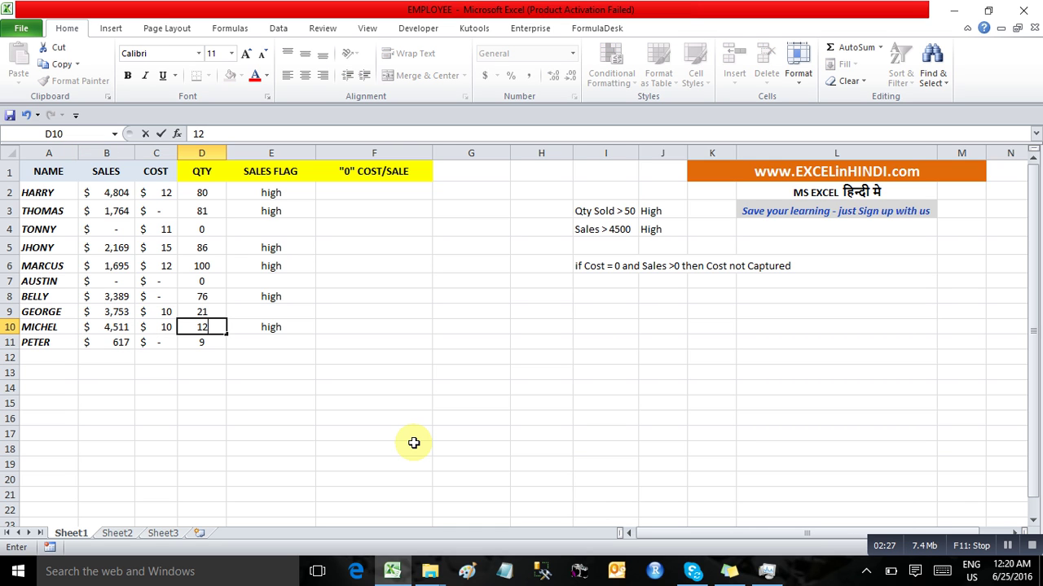
pyautogui.press('Return')
pyautogui.press('Up')
pyautogui.press('Right')
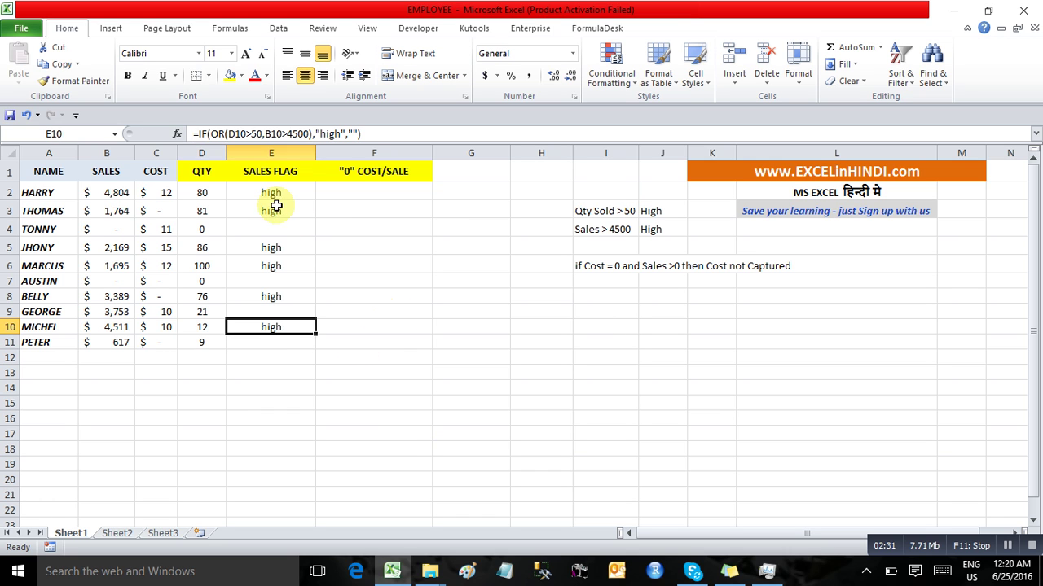
# Review the OR formula in the sales flag cells, including E2 and E10.
pyautogui.moveTo(273, 192); pyautogui.dragTo(284, 236)
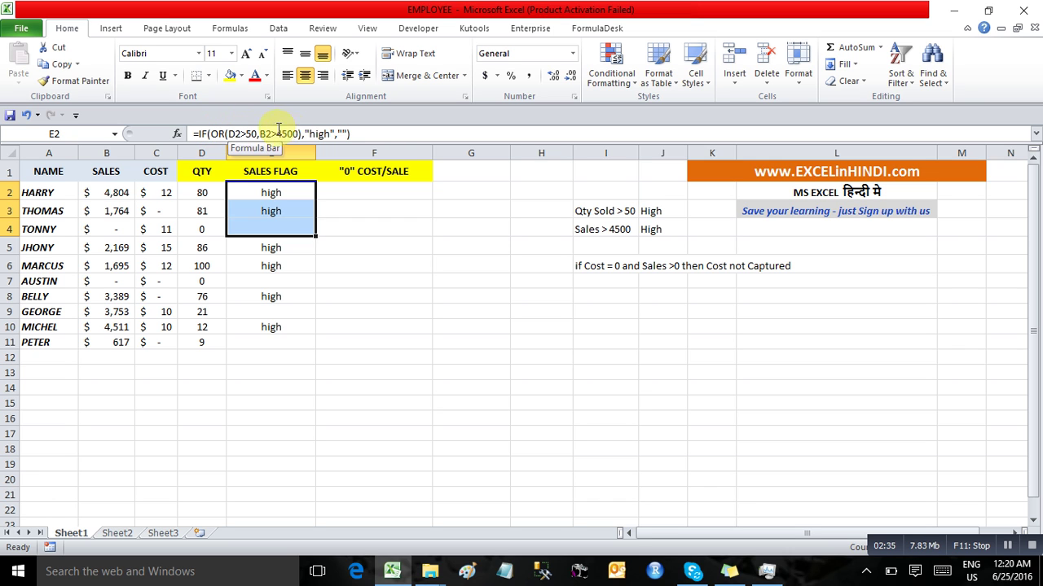
pyautogui.click(360, 227)
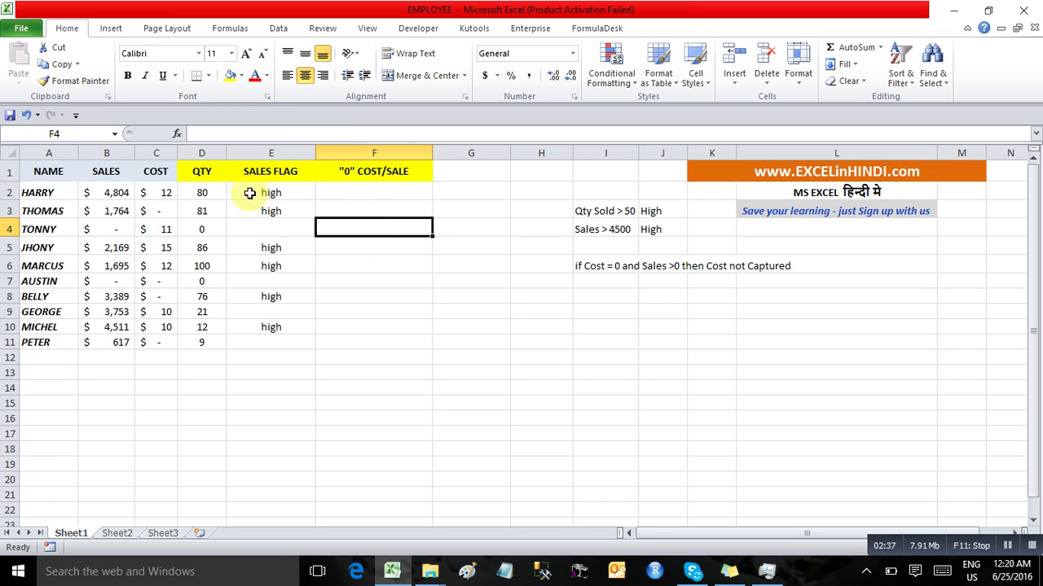
pyautogui.click(277, 191)
pyautogui.click(281, 282)
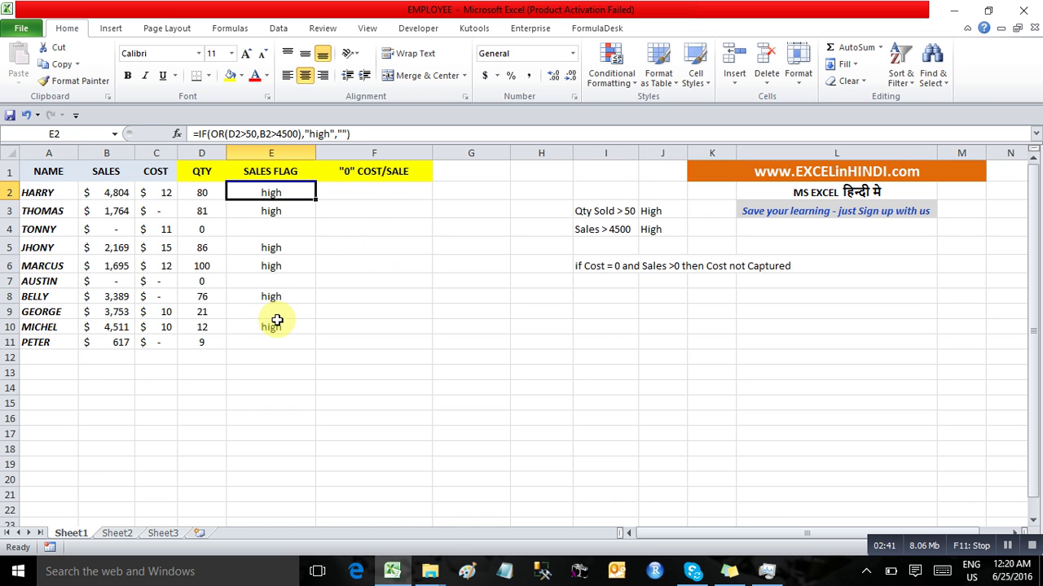
pyautogui.click(272, 326)
# Read the missing-cost rule in I6 and begin an IF formula in F2 with an AND test whose first condition is C2=0.
pyautogui.click(346, 189)
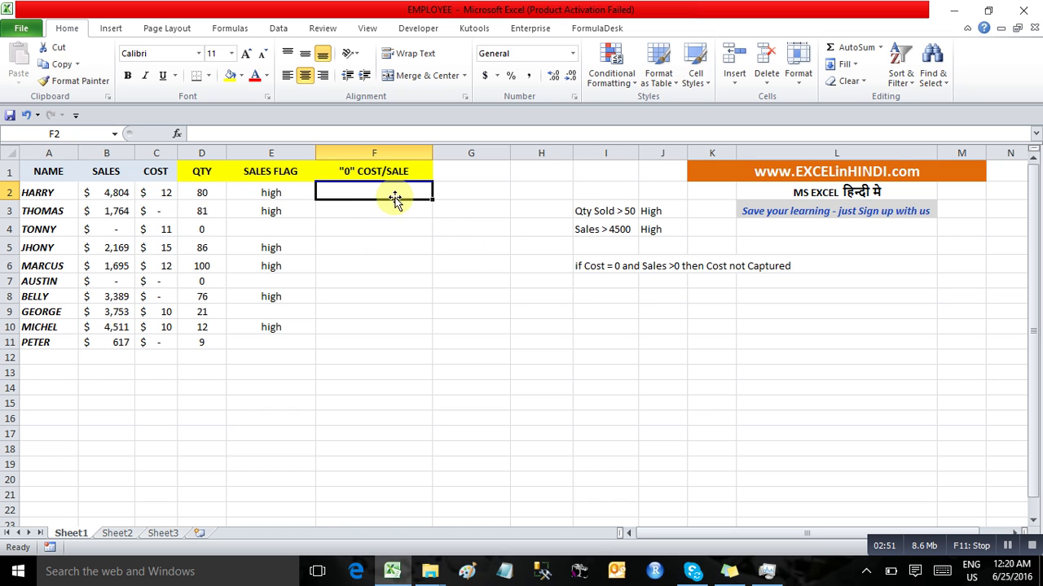
pyautogui.click(609, 270)
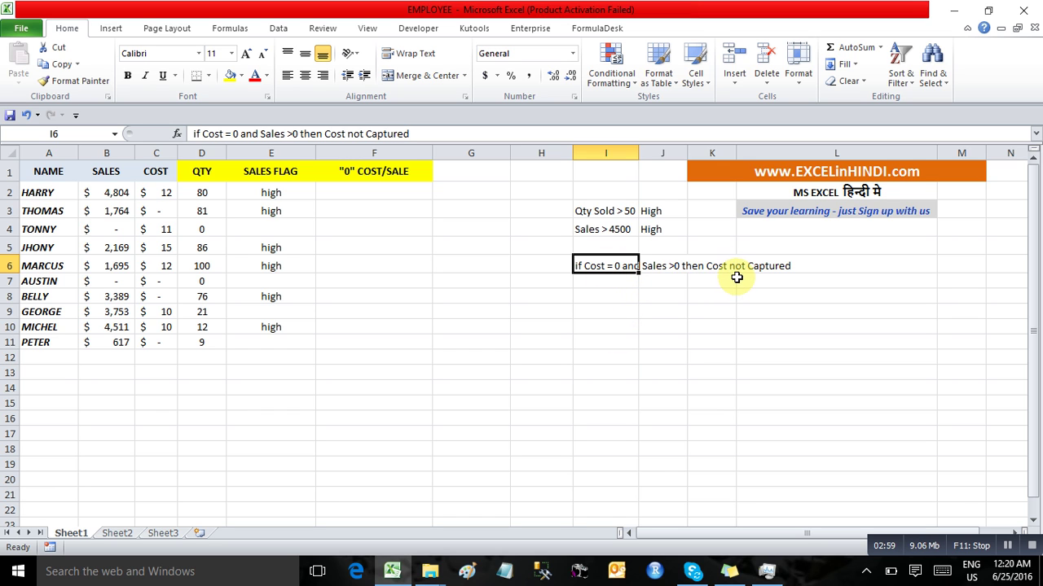
pyautogui.click(393, 193)
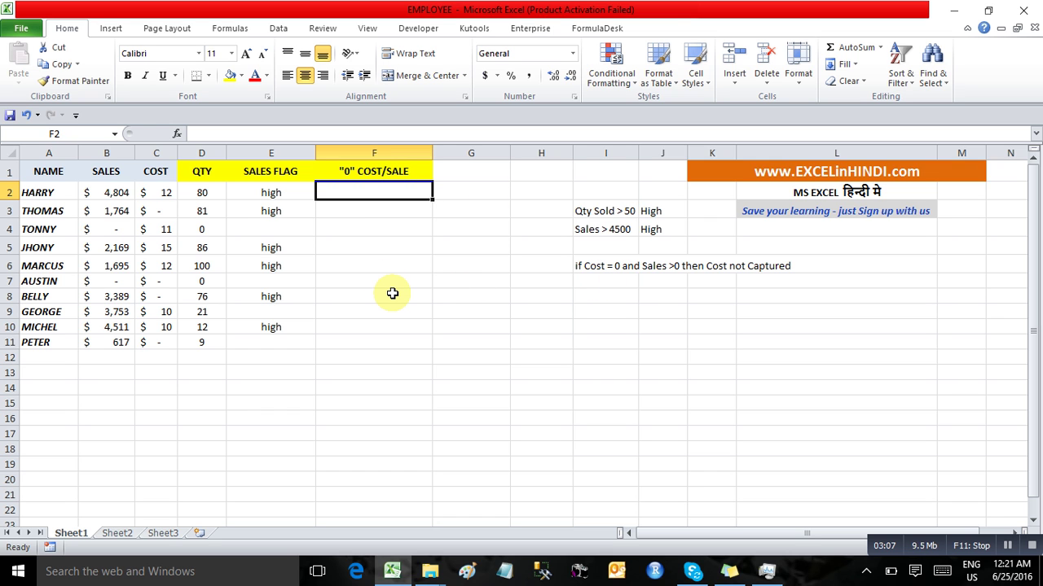
pyautogui.write('=if')
pyautogui.press('Tab')
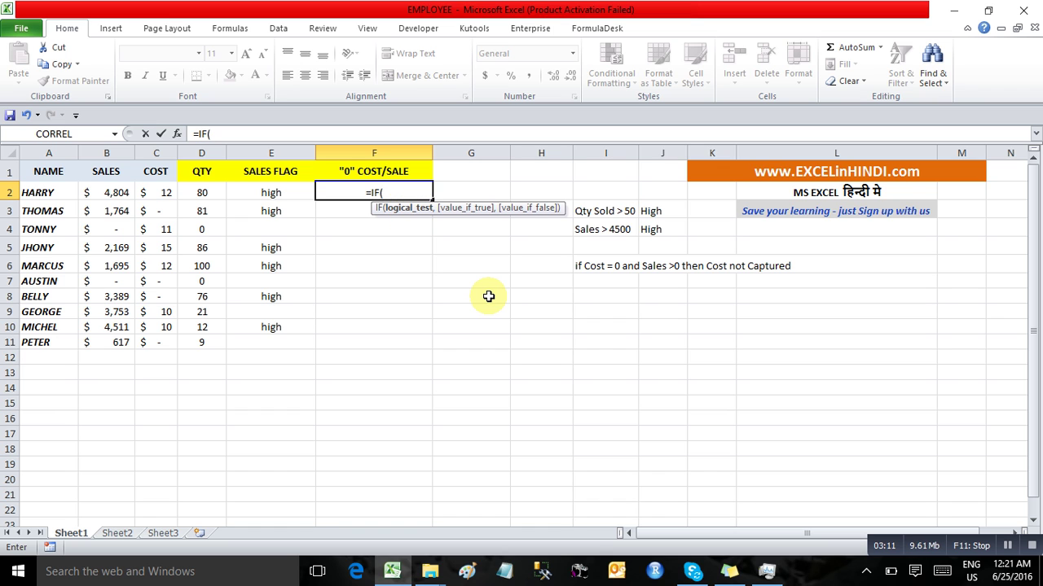
pyautogui.write('an')
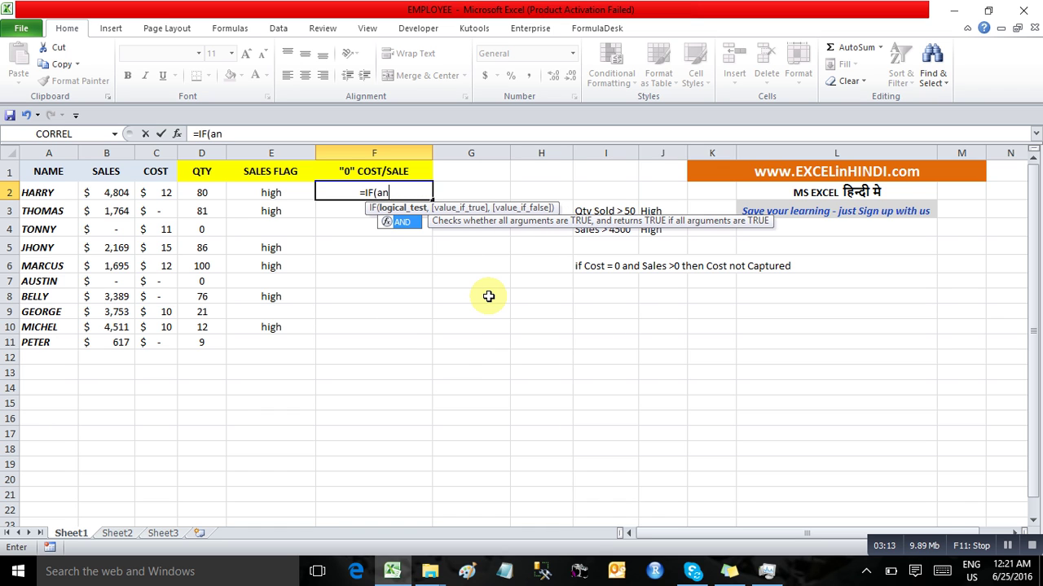
pyautogui.write('d')
pyautogui.press('Tab')
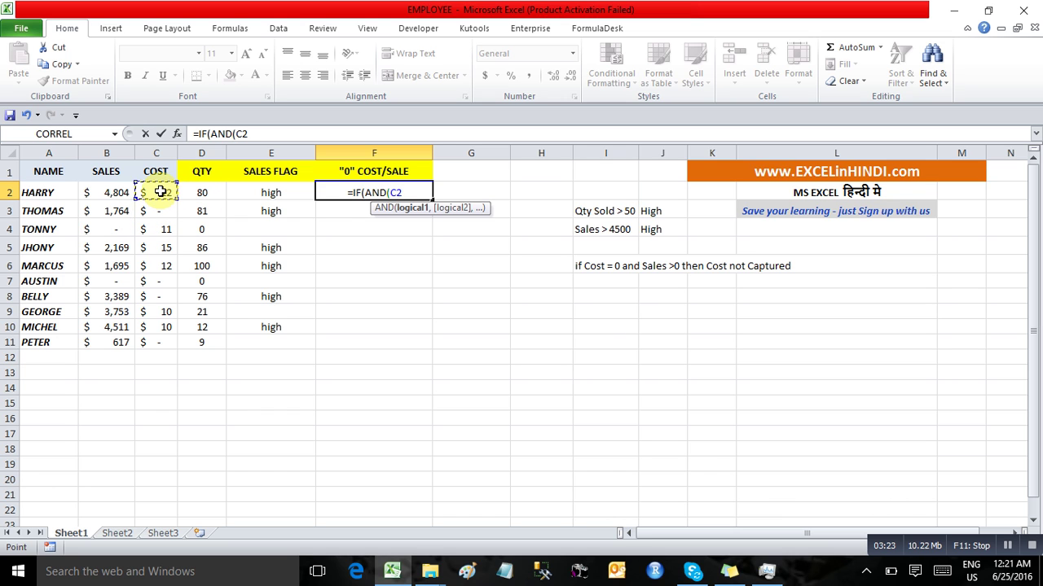
pyautogui.write('=0')
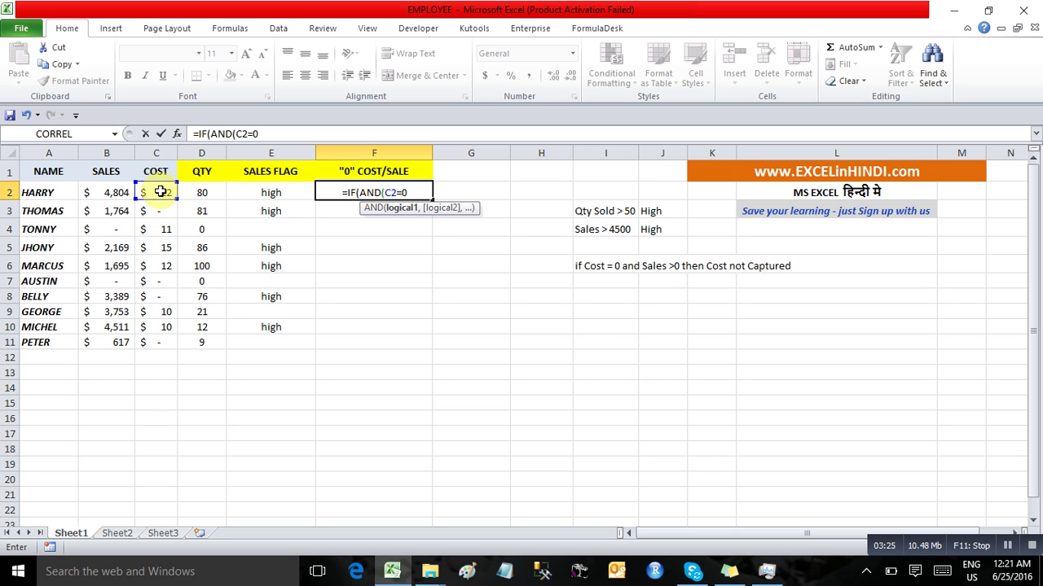
pyautogui.write(',')
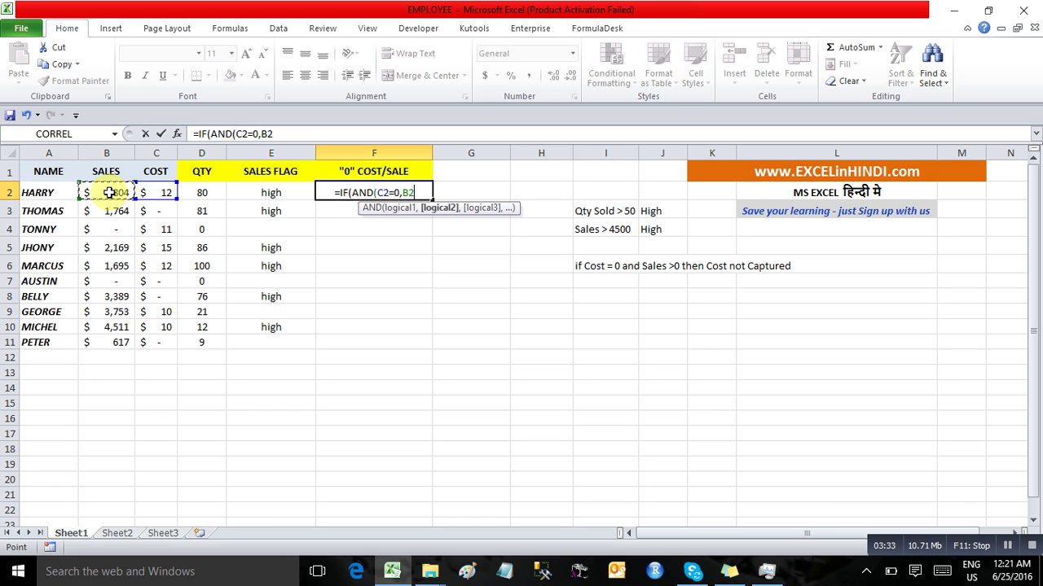
# Complete the F2 formula with the second AND condition B2>0, returning "cost not captured" when true and empty text otherwise.
pyautogui.write('>0')
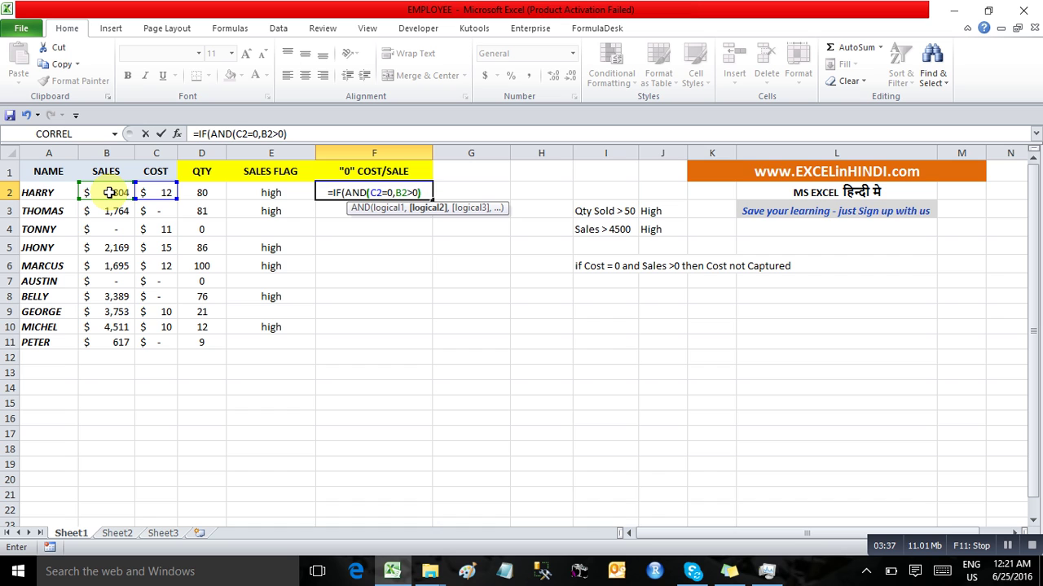
pyautogui.write(')')
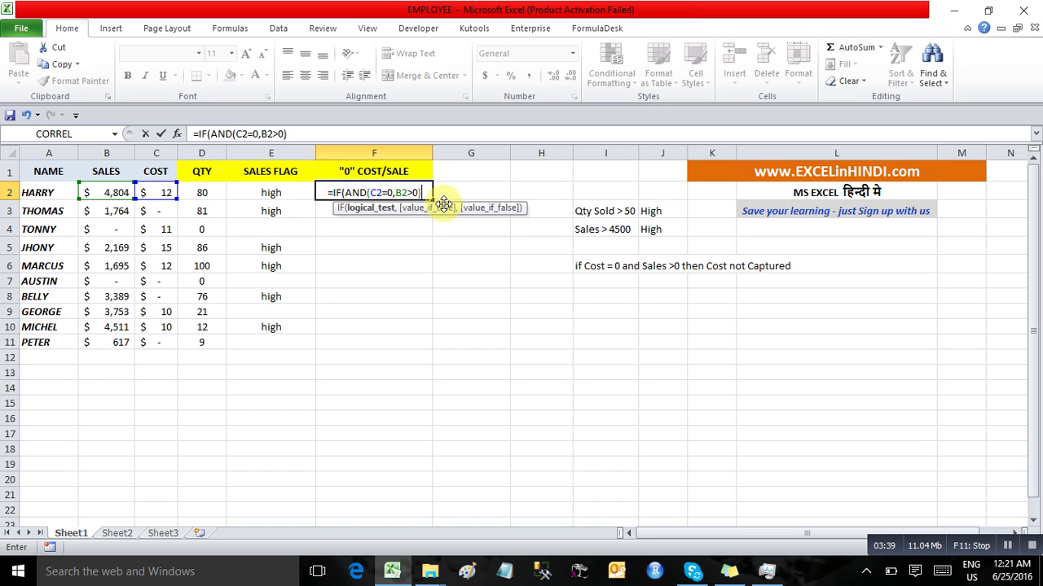
pyautogui.write(',')
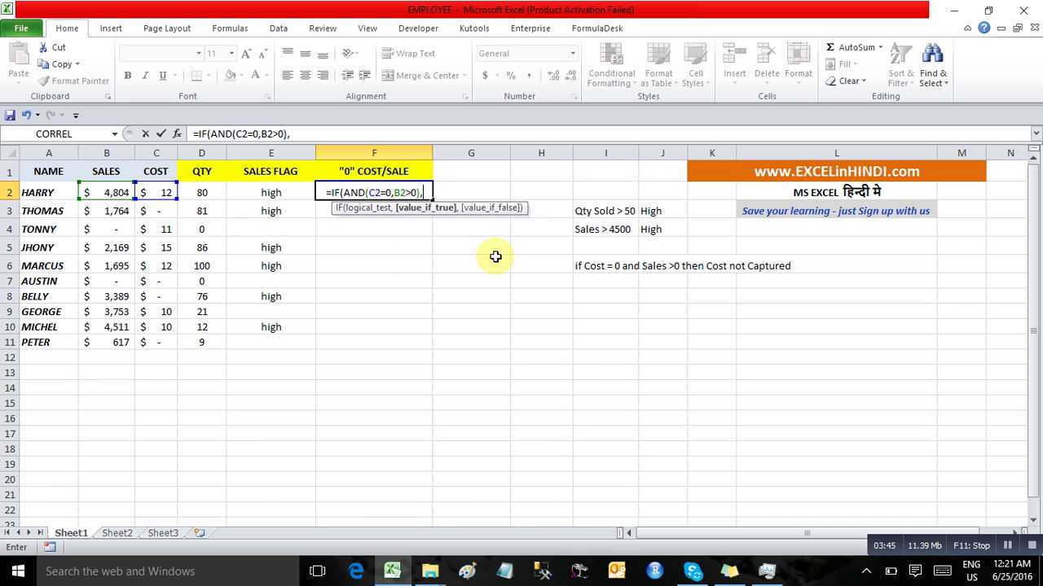
pyautogui.write('"cost not captured",""')
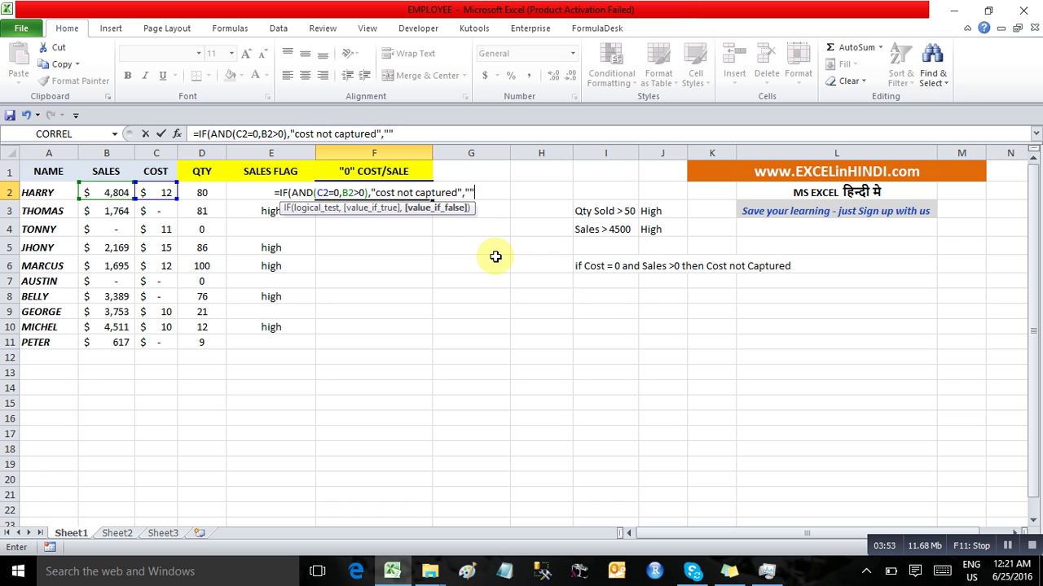
pyautogui.write(')')
pyautogui.press('Return')
# Fill the zero cost/sale formula from F2 down to F11.
pyautogui.press('Left')
pyautogui.hotkey('ctrl', 'Down')
pyautogui.press('Right')
pyautogui.hotkey('ctrl', 'shift', 'Up')
pyautogui.hotkey('ctrl', 'd')
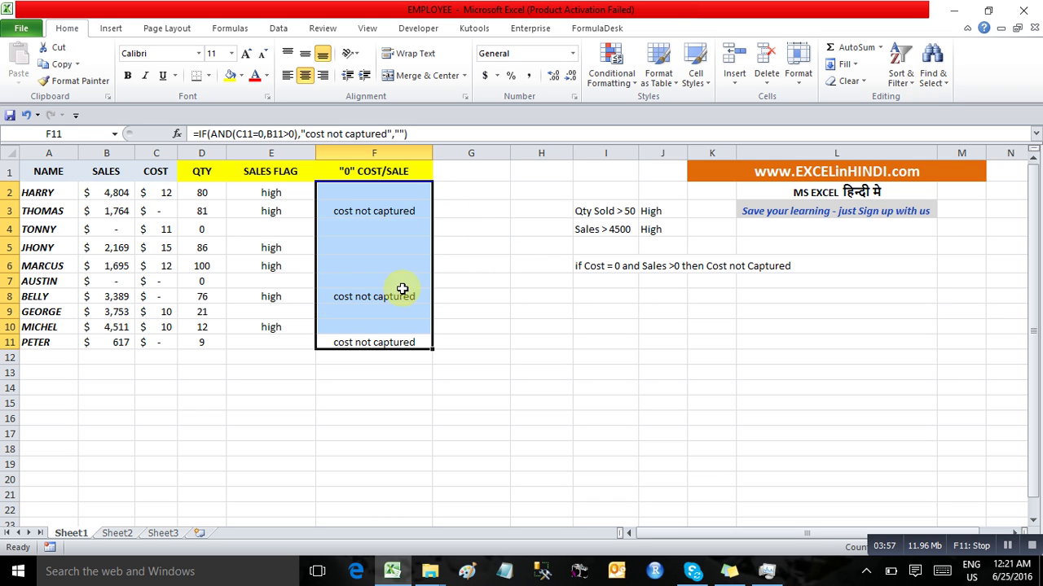
# Check the zero cost/sale flags in column F against the cost and sales values in rows 3, 7 and 11.
pyautogui.click(351, 229)
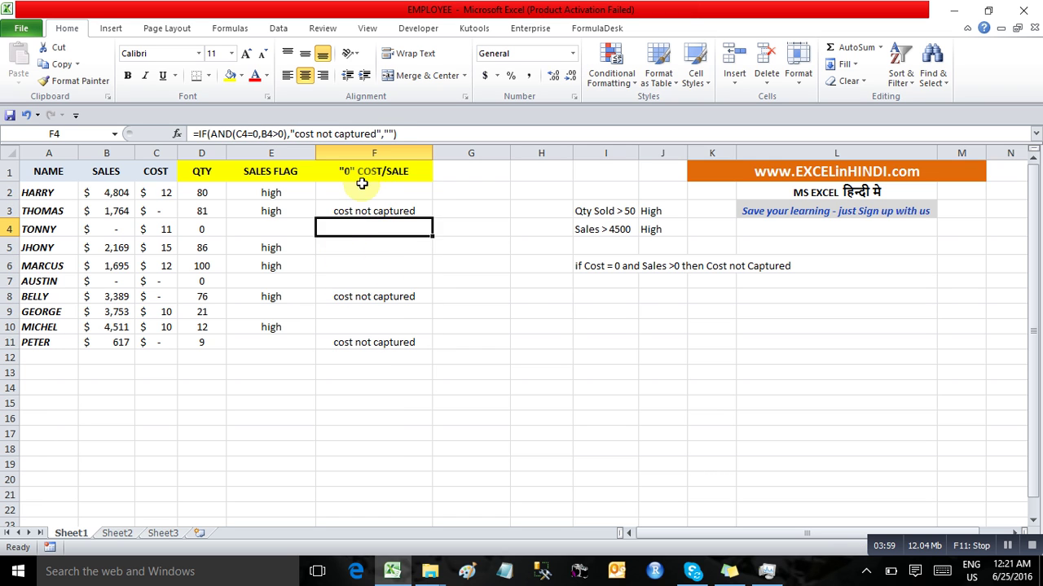
pyautogui.moveTo(362, 184); pyautogui.dragTo(360, 291)
pyautogui.click(141, 227)
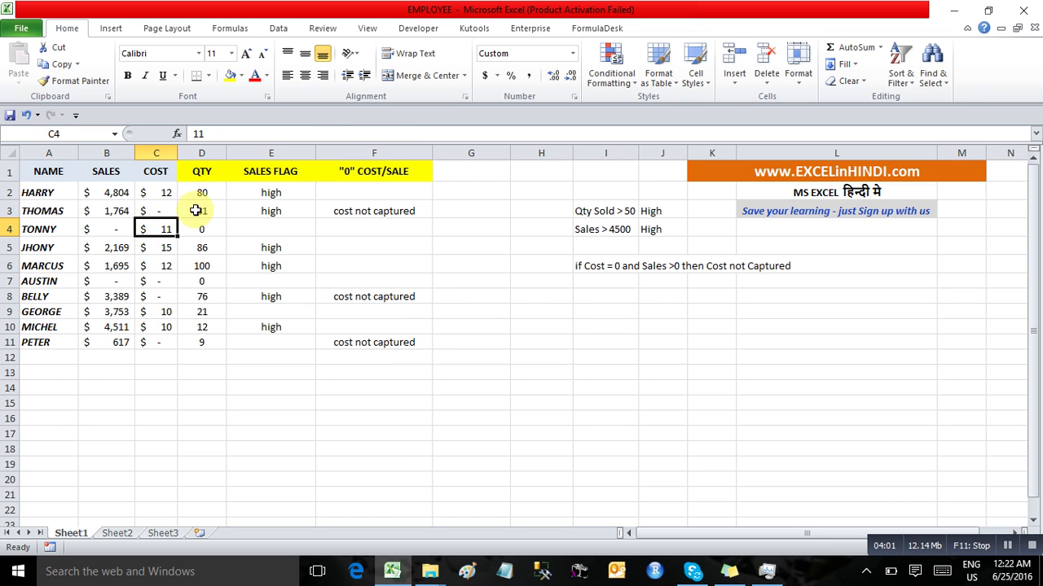
pyautogui.click(162, 209)
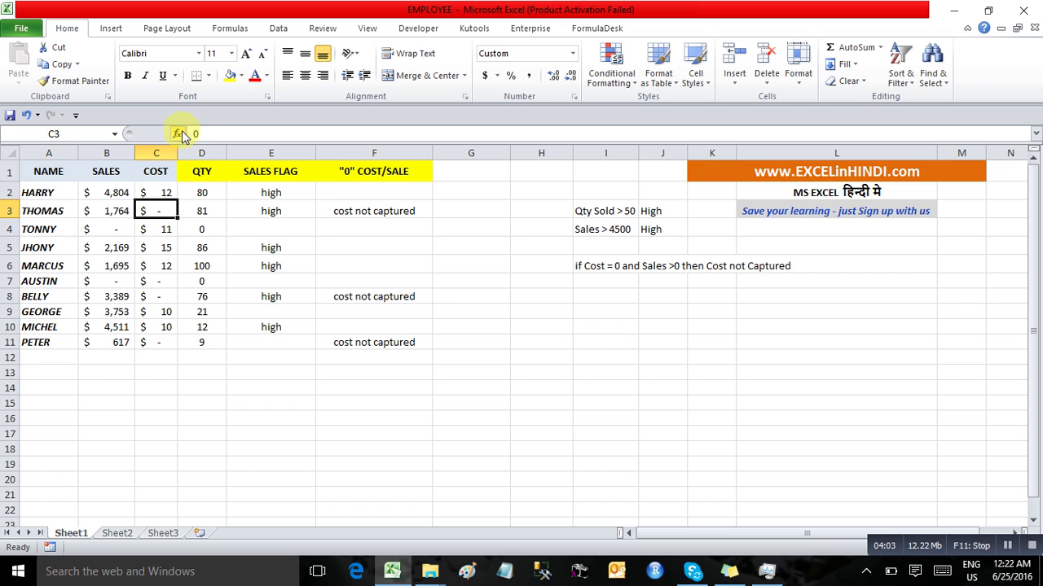
pyautogui.click(105, 213)
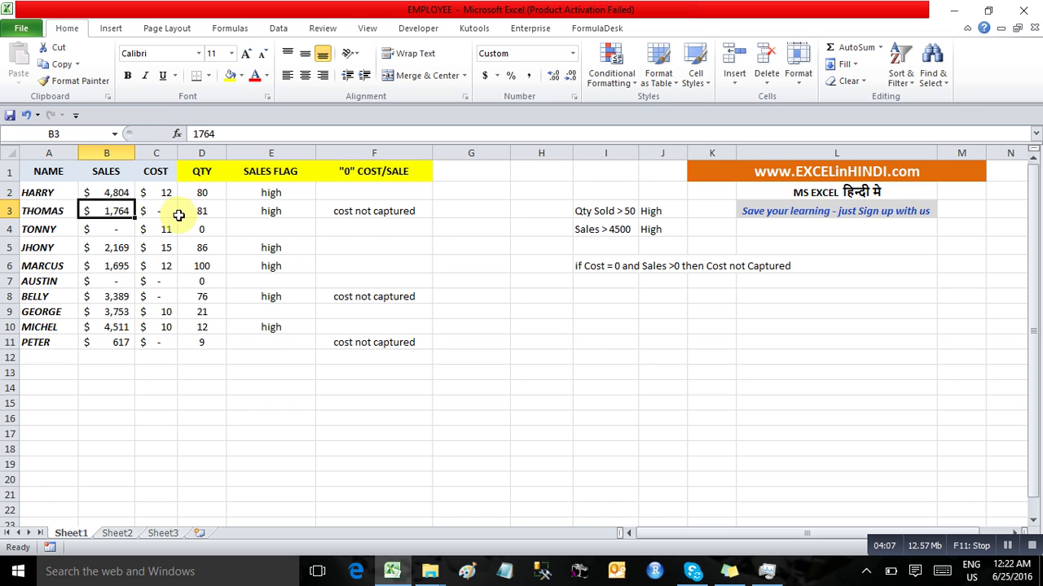
pyautogui.click(373, 211)
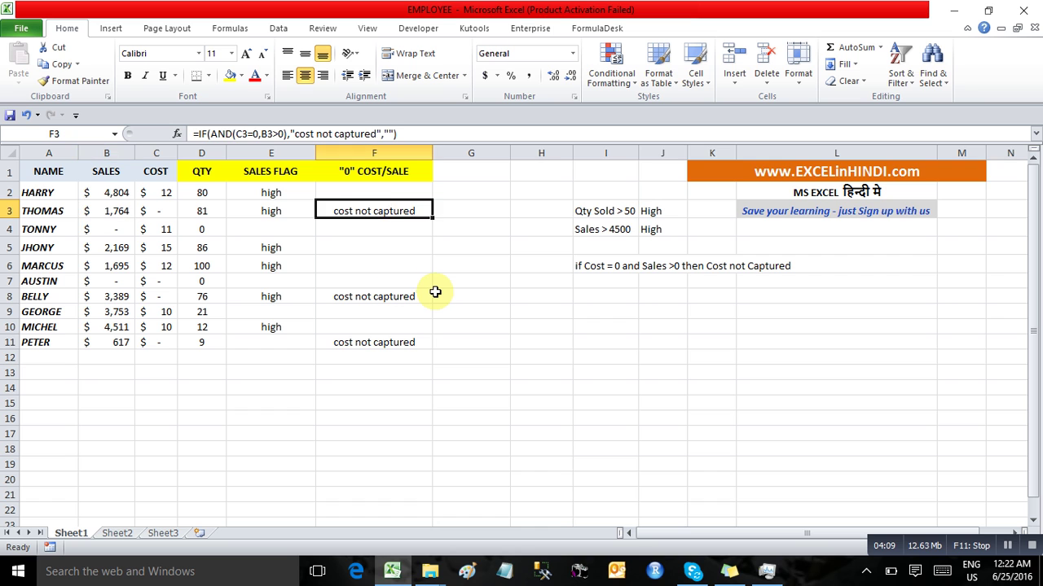
pyautogui.click(348, 282)
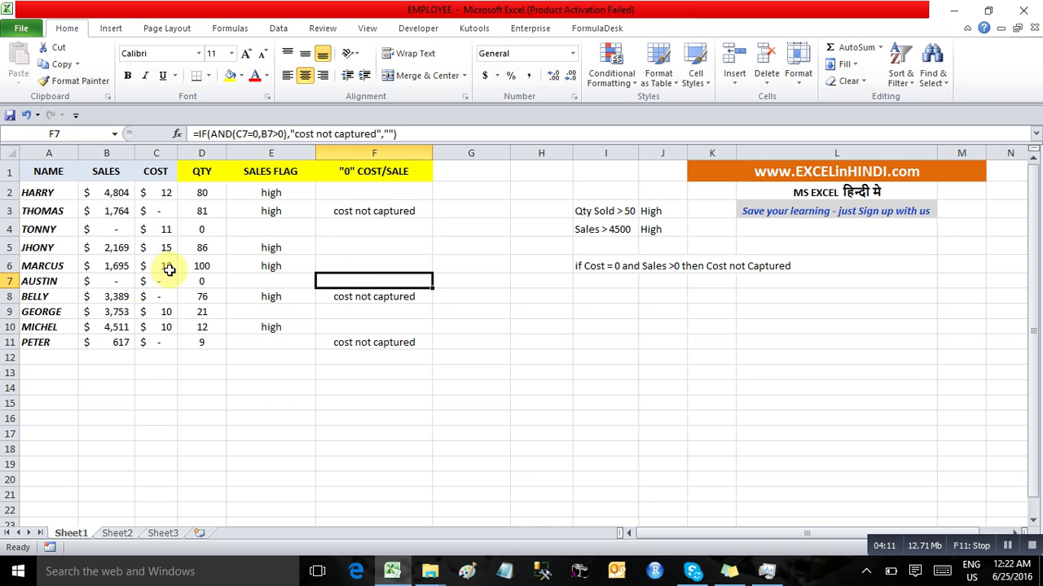
pyautogui.moveTo(110, 283); pyautogui.dragTo(163, 280)
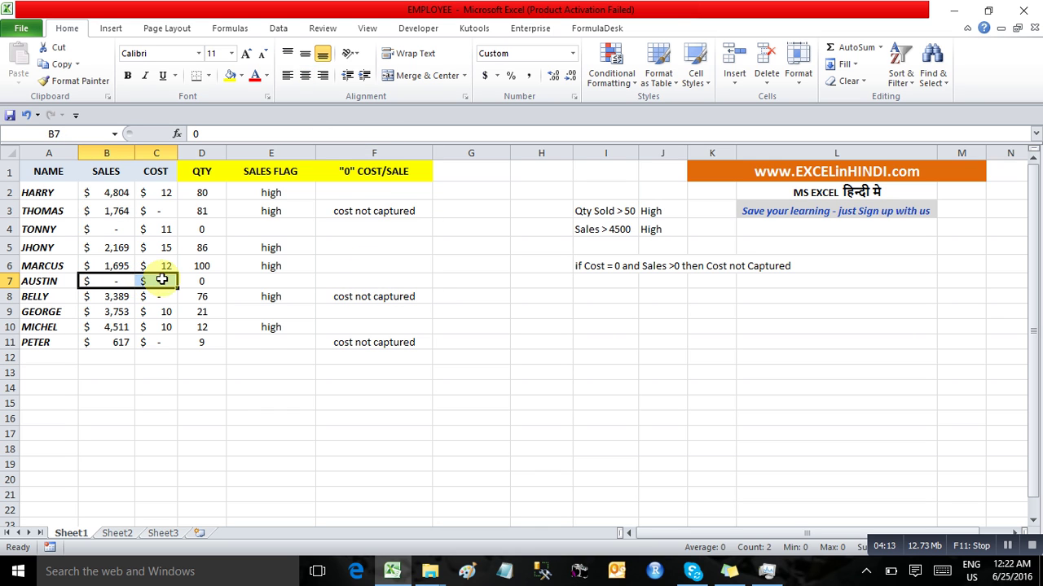
pyautogui.click(345, 282)
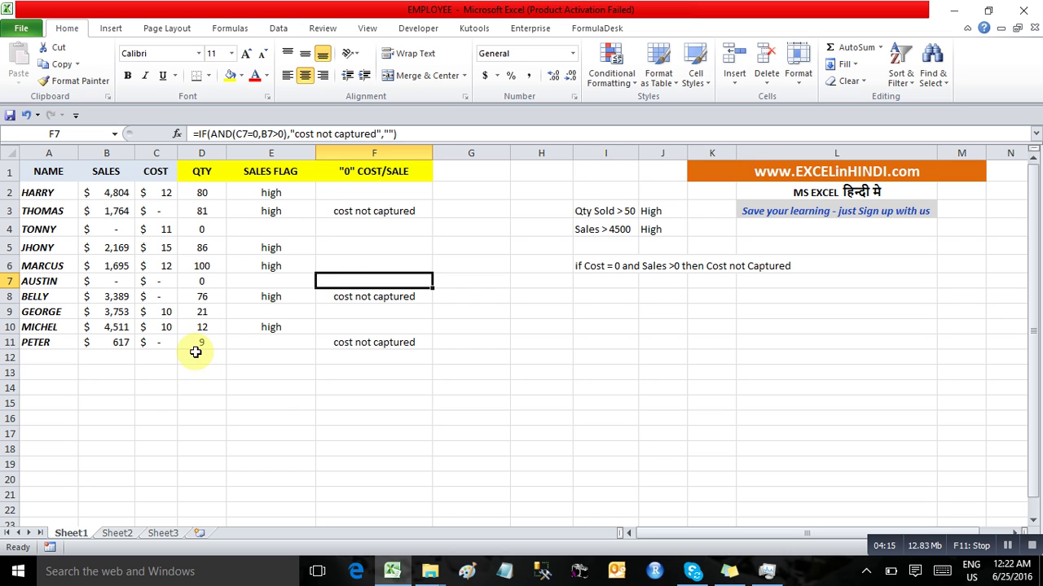
pyautogui.click(158, 345)
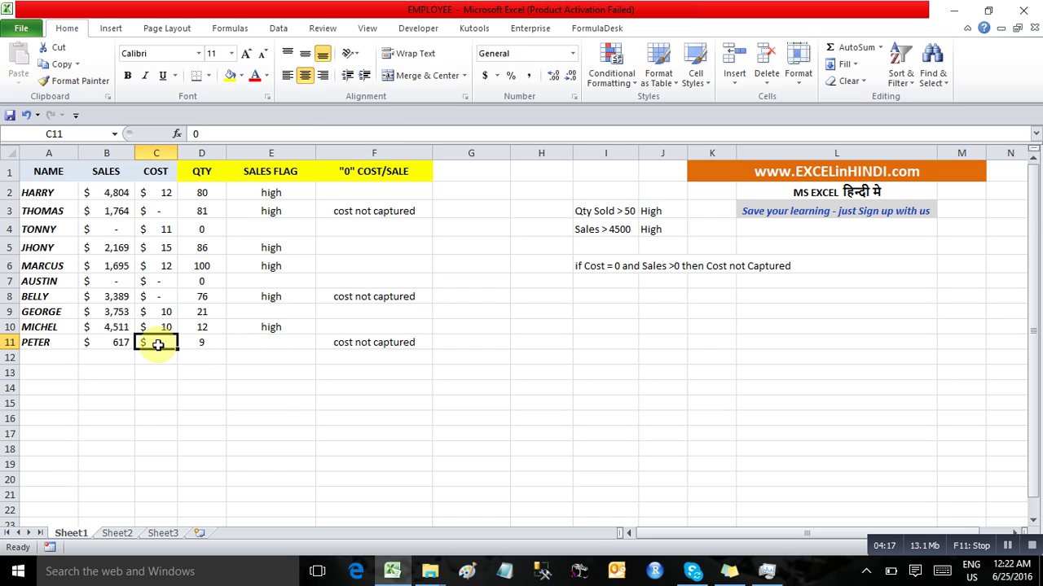
pyautogui.click(112, 342)
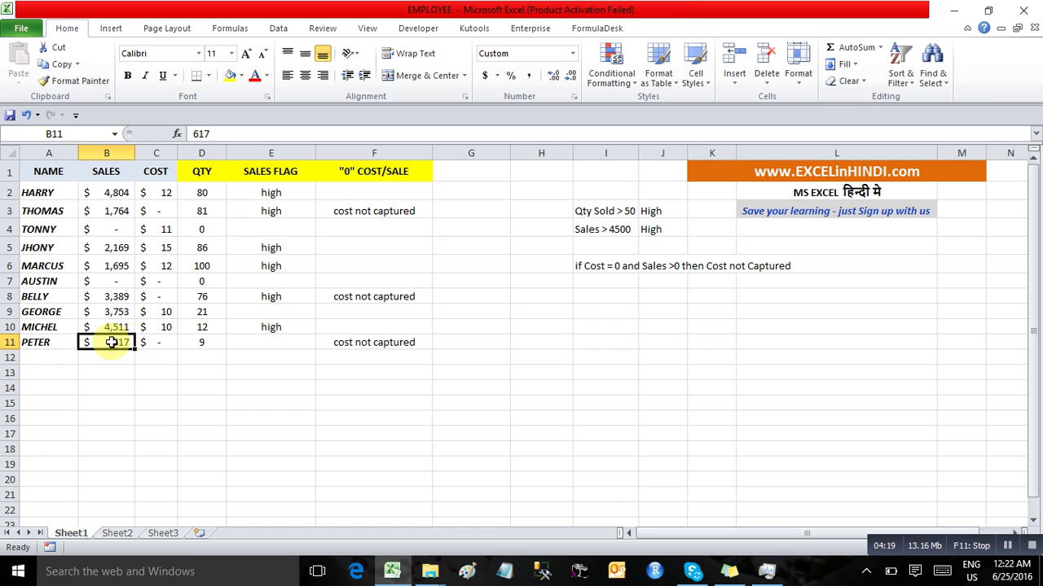
pyautogui.click(368, 343)
pyautogui.moveTo(263, 194); pyautogui.dragTo(379, 344)
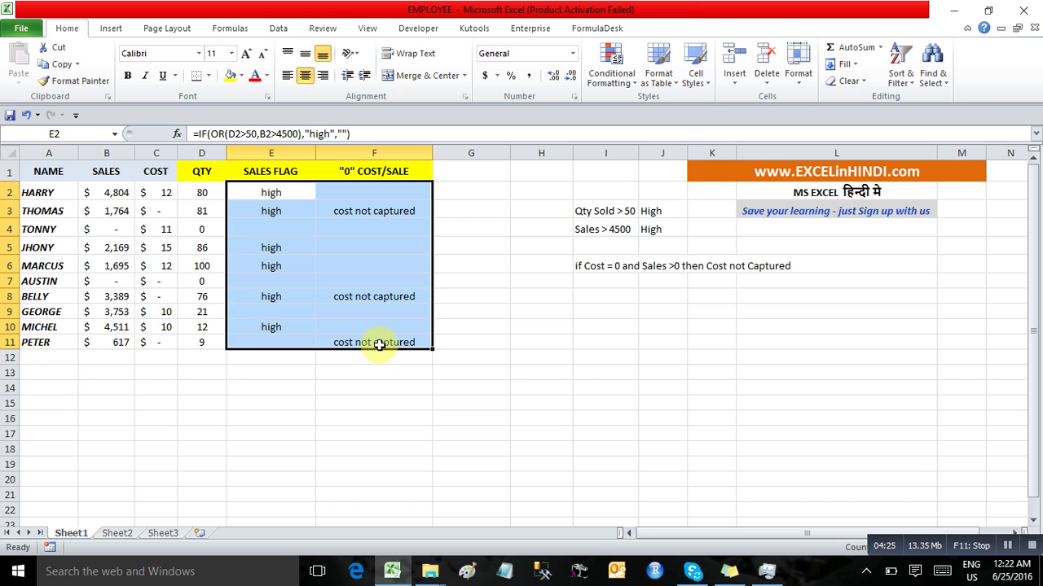
pyautogui.click(262, 239)
pyautogui.click(389, 228)
pyautogui.click(270, 193)
pyautogui.moveTo(270, 193); pyautogui.dragTo(380, 345)
pyautogui.doubleClick(657, 266)
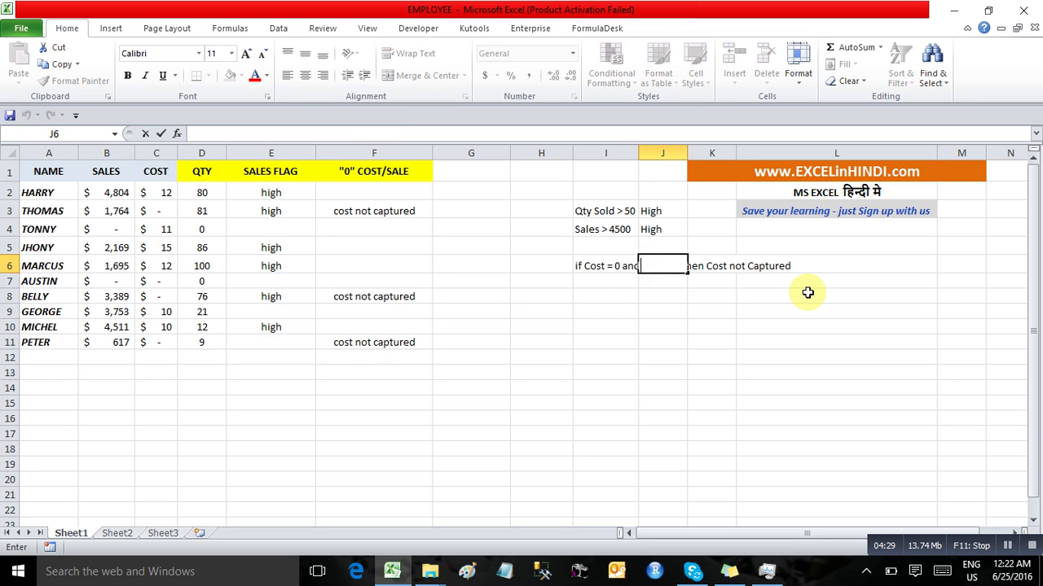
pyautogui.press('Escape')
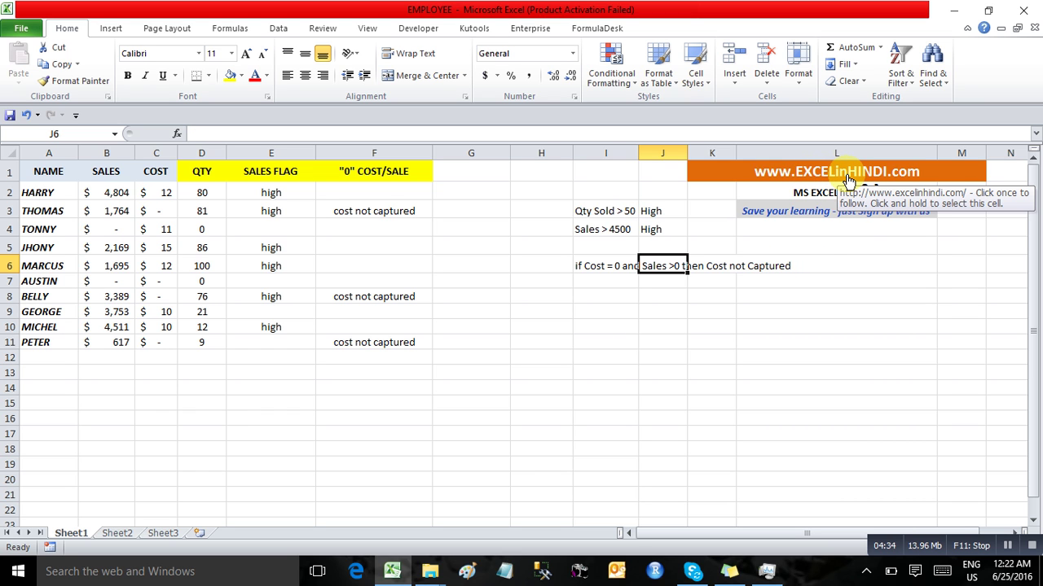
pyautogui.click(809, 309)
pyautogui.click(279, 269)
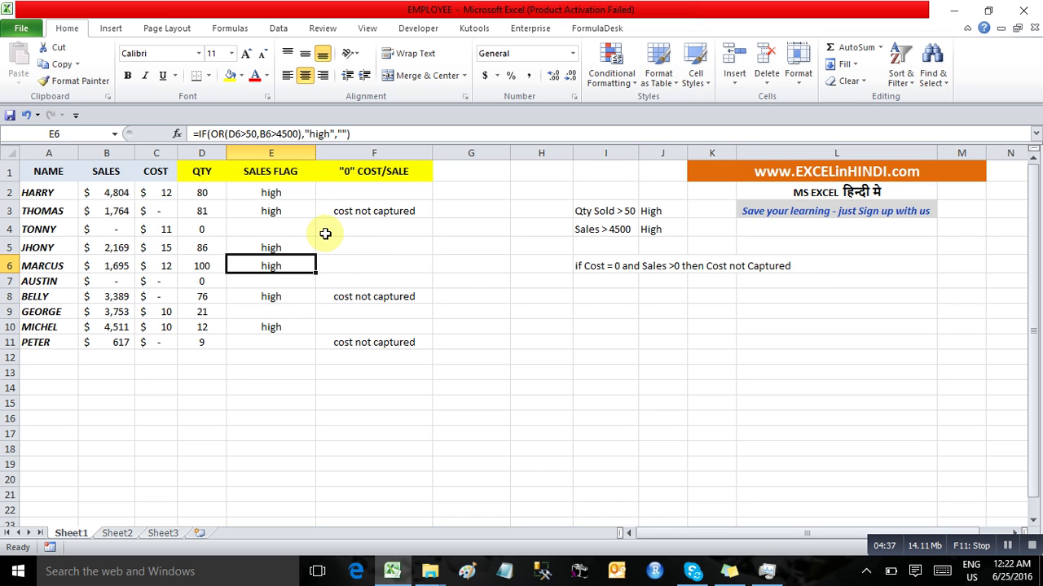
pyautogui.click(325, 234)
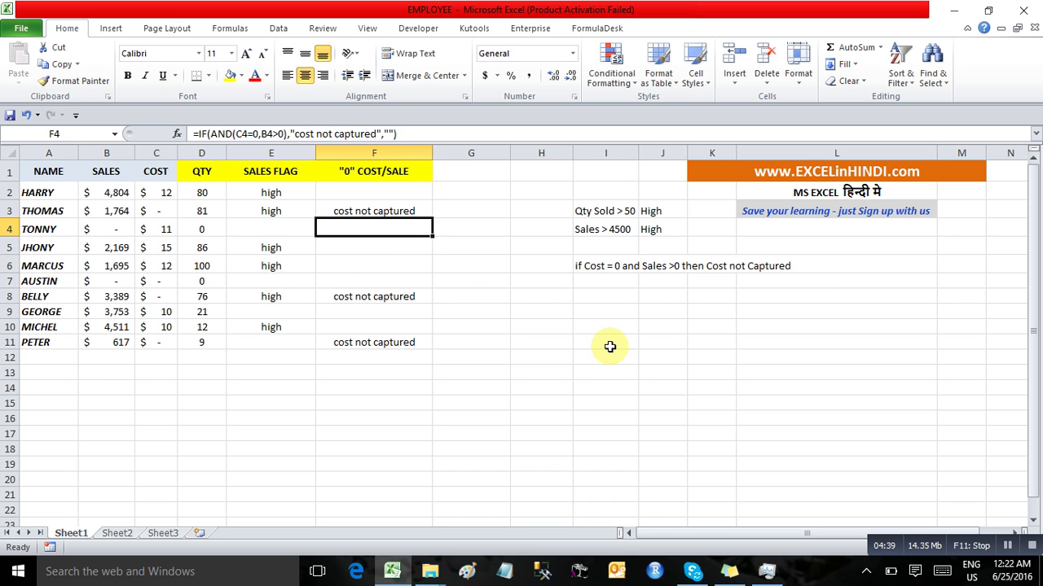
pyautogui.click(402, 312)
pyautogui.click(395, 282)
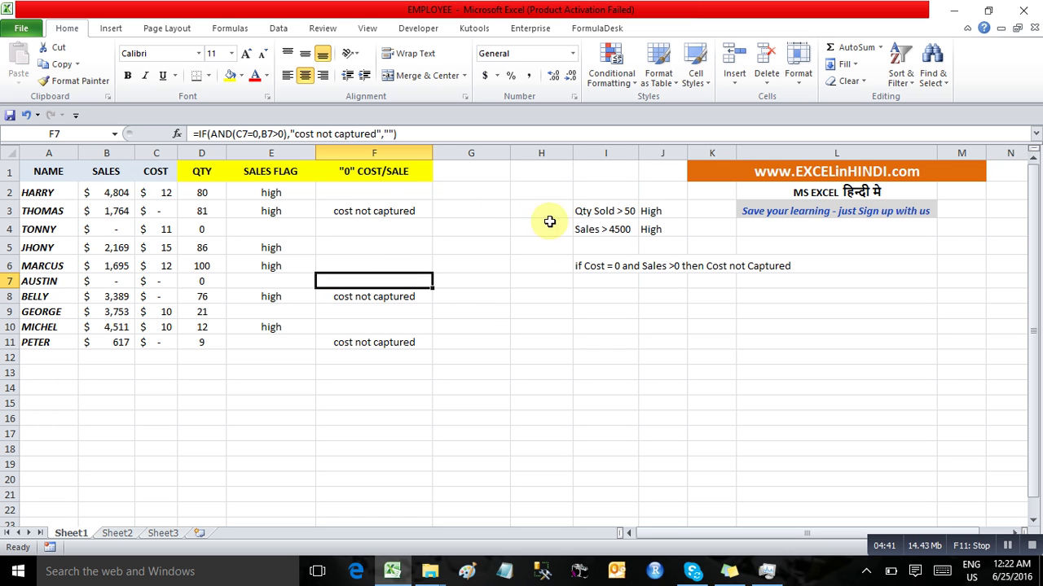
pyautogui.click(243, 193)
pyautogui.moveTo(243, 193); pyautogui.dragTo(379, 316)
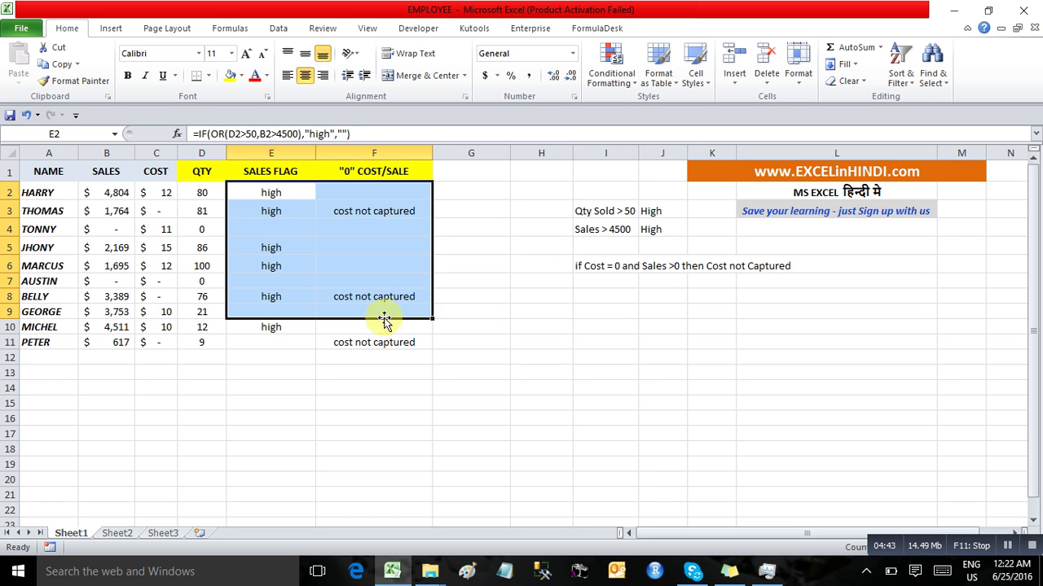